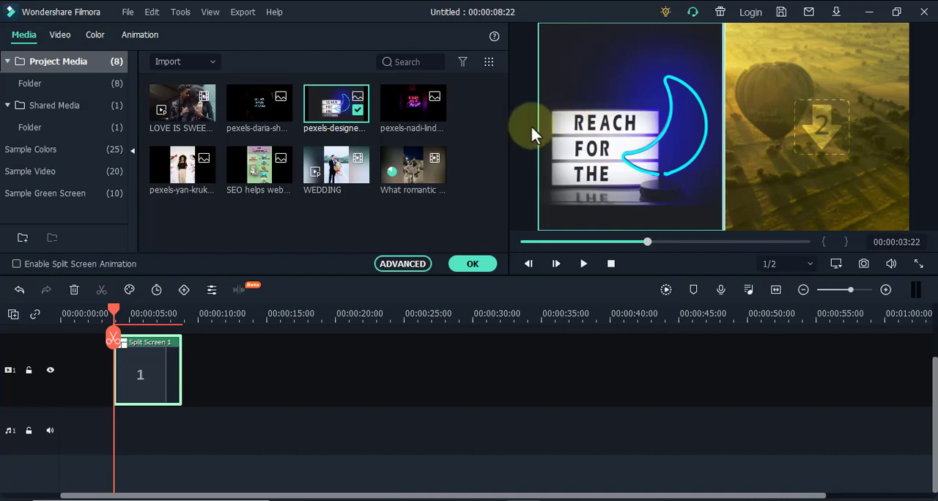
Fill the second split-screen pane with the "What romantic ..." video and briefly play the preview.
{"action": "left_click_drag", "start_coordinate": [411, 167], "coordinate": [832, 82]}
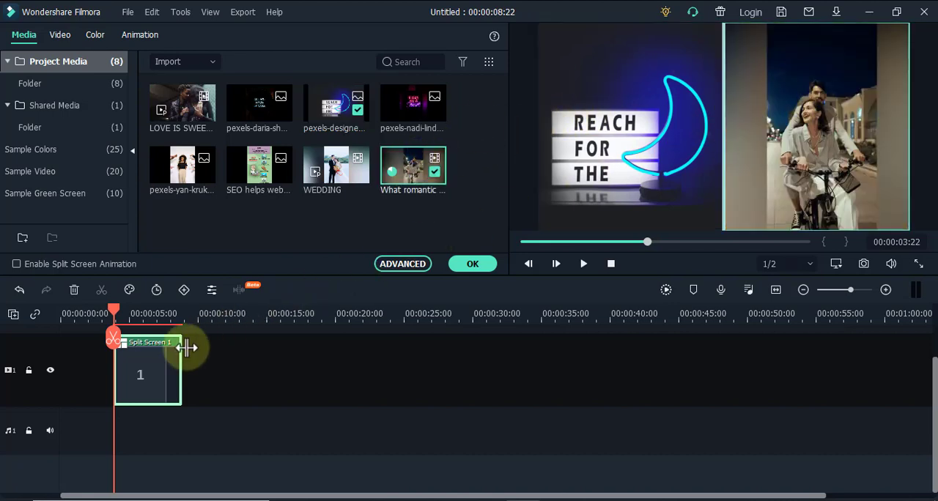
{"action": "left_click", "coordinate": [584, 265]}
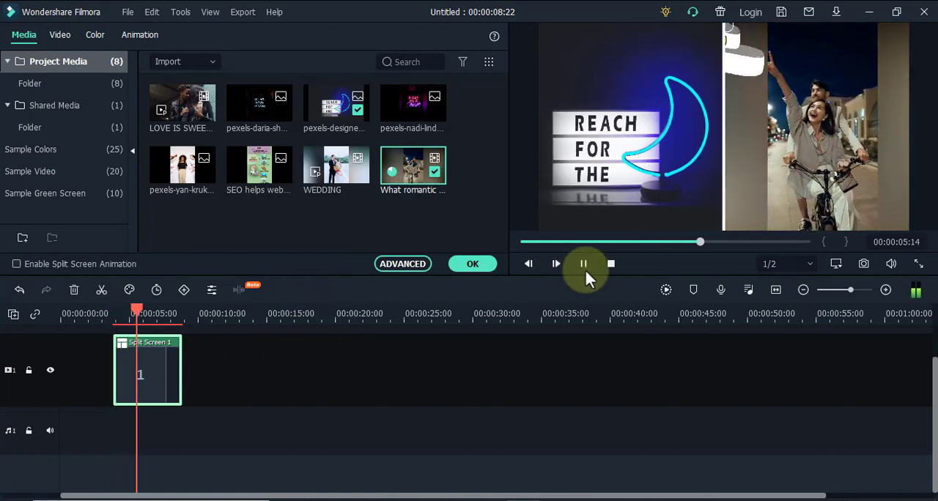
{"action": "left_click", "coordinate": [585, 265]}
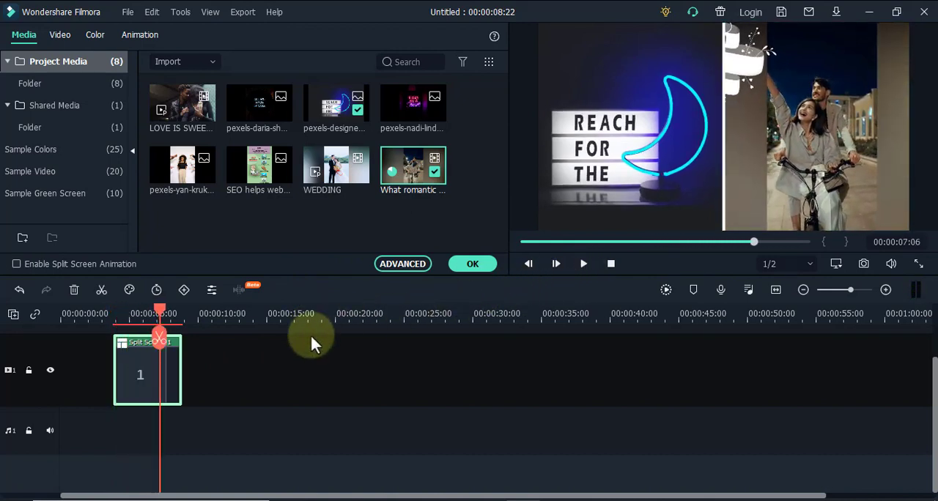
Extend the Split Screen 1 clip to end at 00:00:34:13 and move the playhead to 00:00:05:17.
{"action": "left_click_drag", "start_coordinate": [181, 366], "coordinate": [535, 380]}
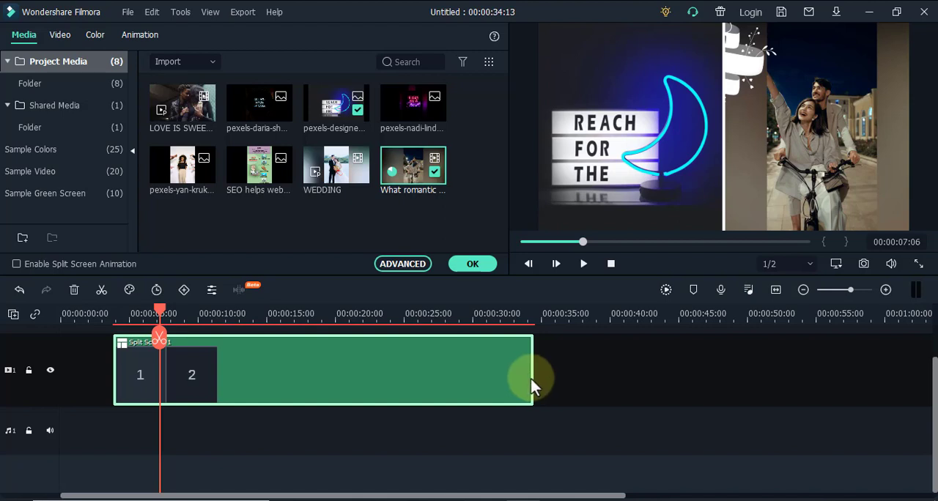
{"action": "left_click_drag", "start_coordinate": [162, 315], "coordinate": [138, 320]}
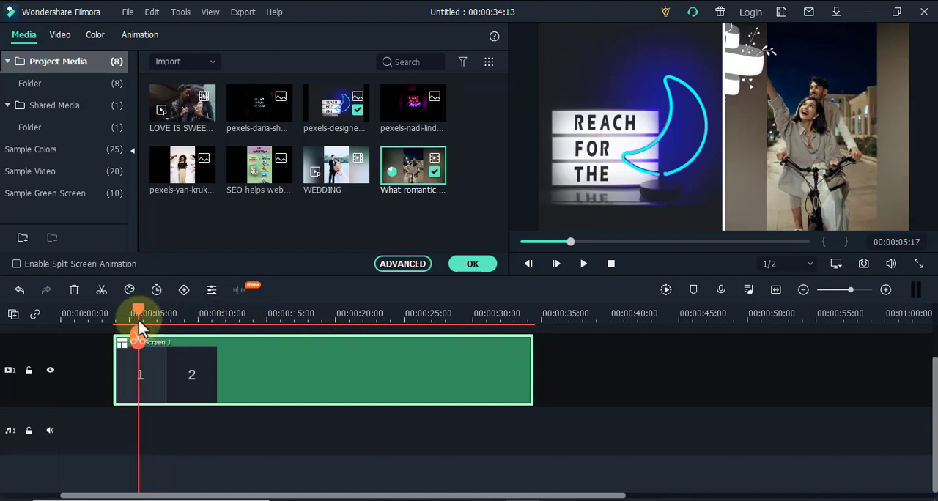
Remove the video from the second pane and place the "What romantic ..." clip there again.
{"action": "left_click", "coordinate": [619, 132]}
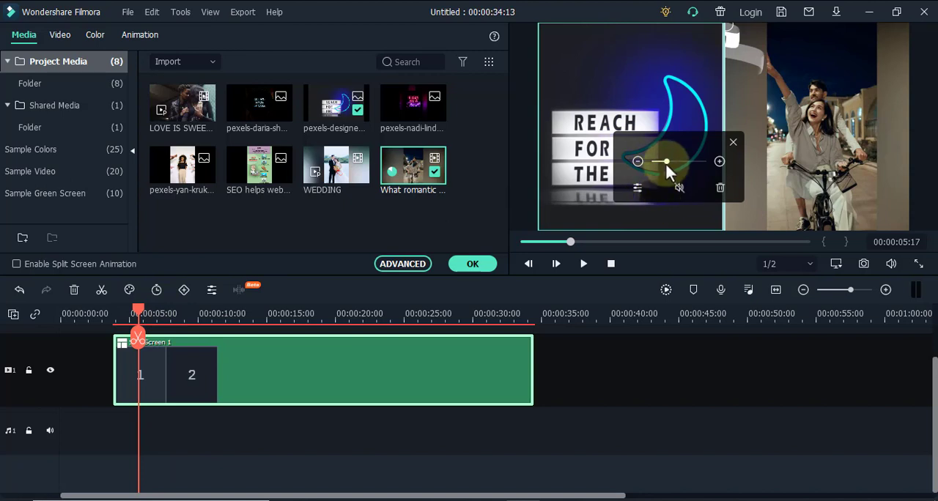
{"action": "left_click_drag", "start_coordinate": [667, 165], "coordinate": [665, 162]}
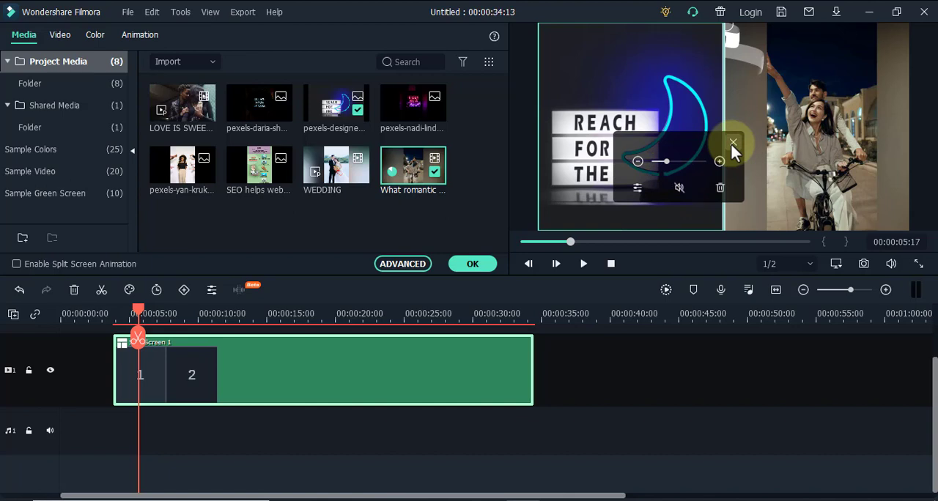
{"action": "left_click", "coordinate": [753, 138]}
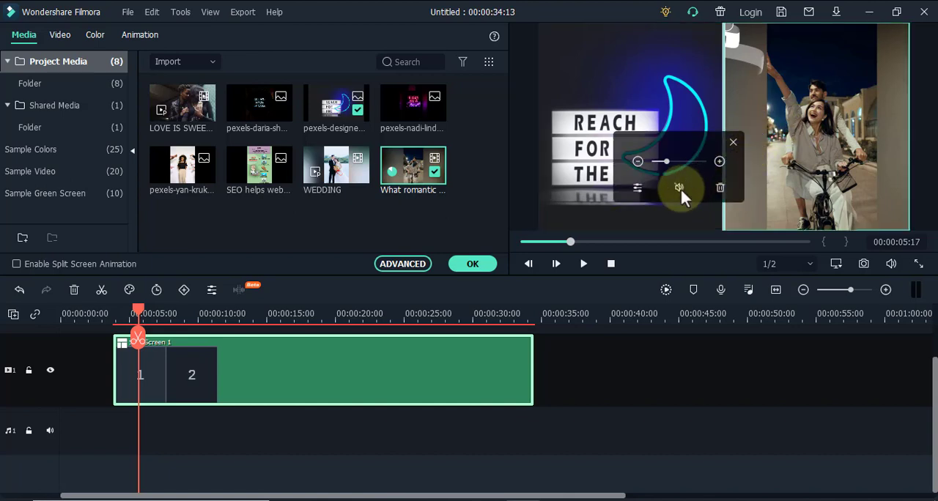
{"action": "left_click", "coordinate": [720, 189]}
{"action": "left_click_drag", "start_coordinate": [411, 167], "coordinate": [832, 141]}
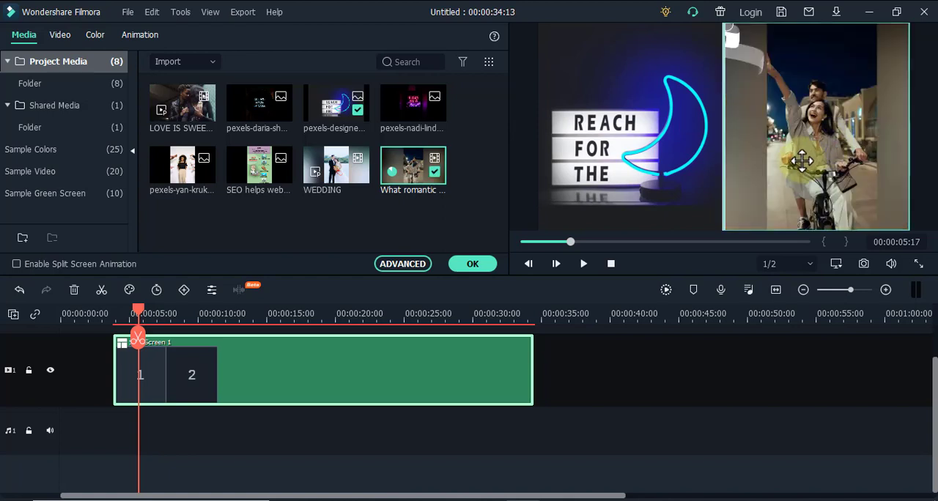
Open the advanced split screen editor from the second pane's video and select that video's clip.
{"action": "left_click", "coordinate": [799, 164]}
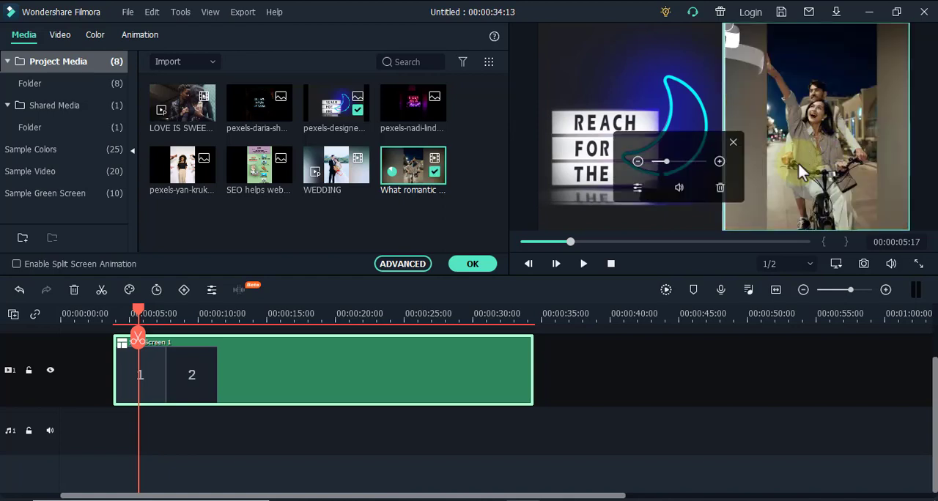
{"action": "left_click", "coordinate": [734, 142]}
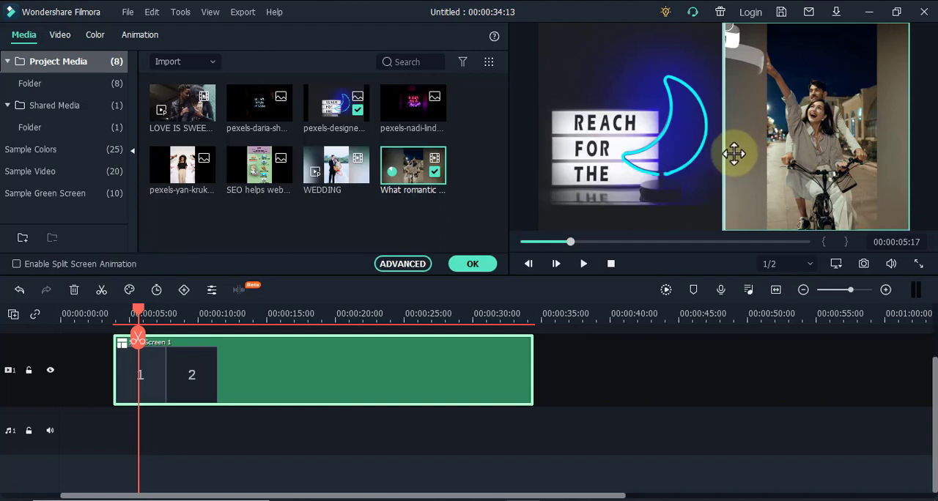
{"action": "left_click", "coordinate": [730, 156]}
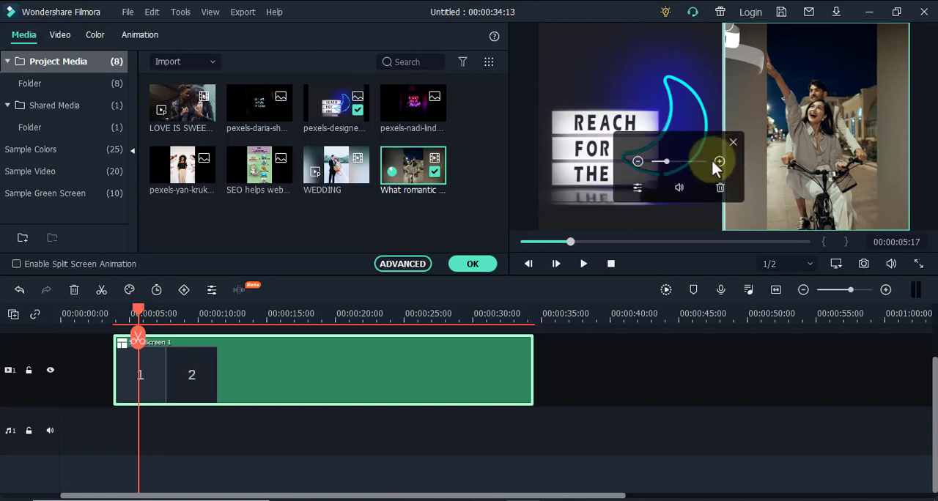
{"action": "left_click", "coordinate": [635, 189]}
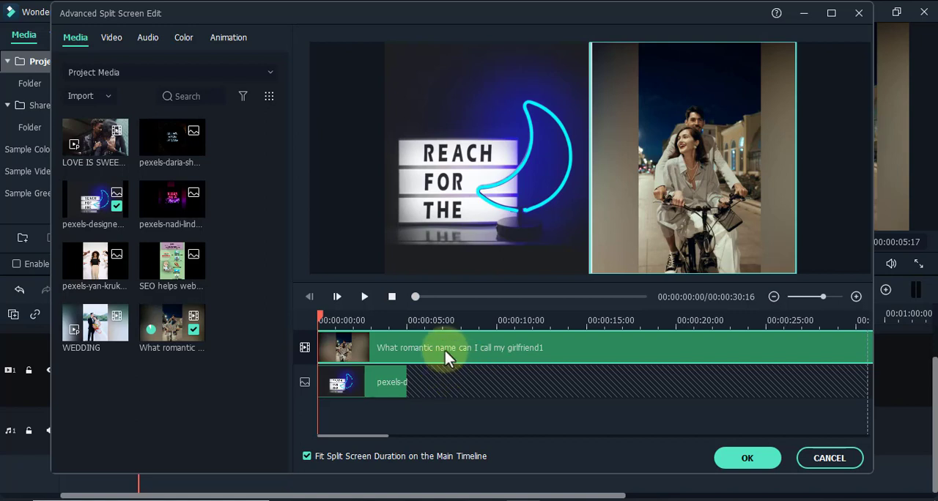
{"action": "left_click", "coordinate": [402, 380]}
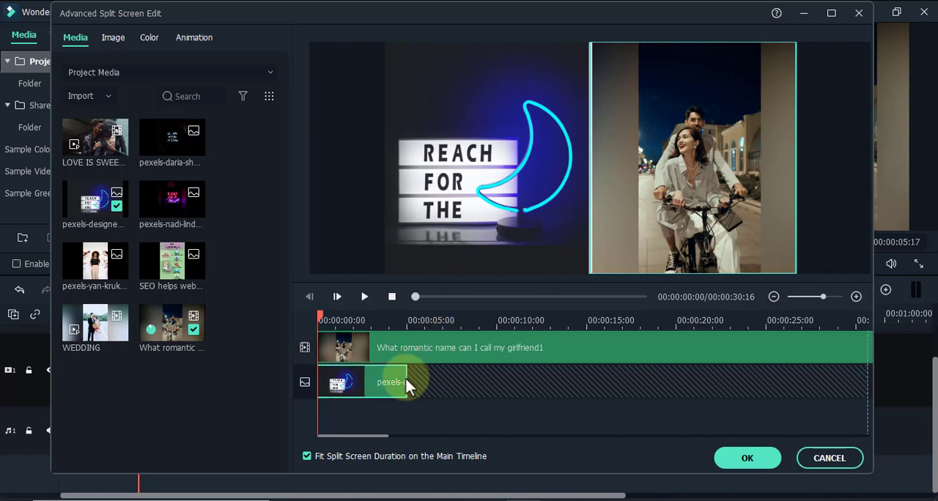
{"action": "left_click", "coordinate": [393, 354]}
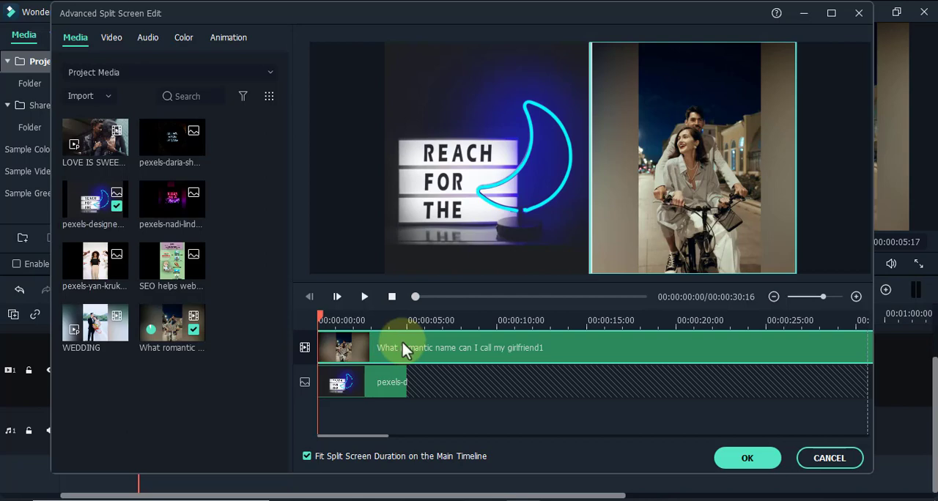
Try Stabilization on the selected video clip and turn it off again.
{"action": "left_click", "coordinate": [112, 39]}
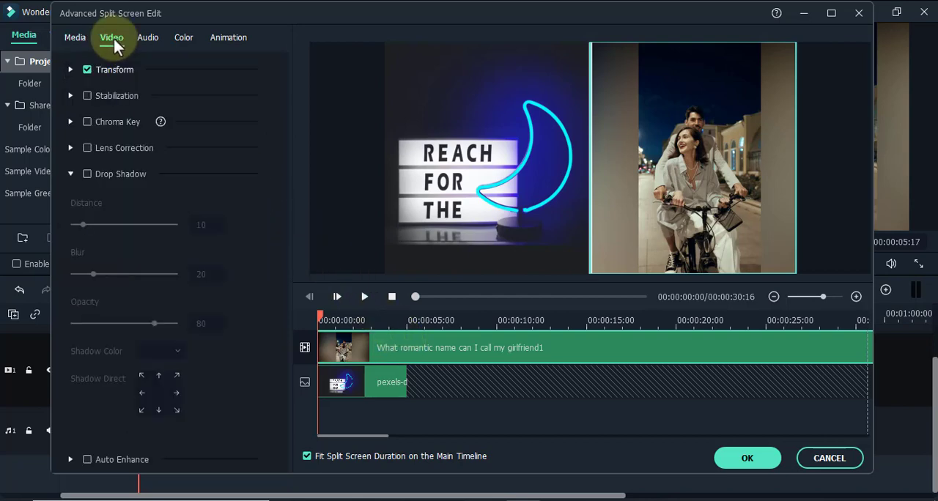
{"action": "left_click", "coordinate": [86, 95]}
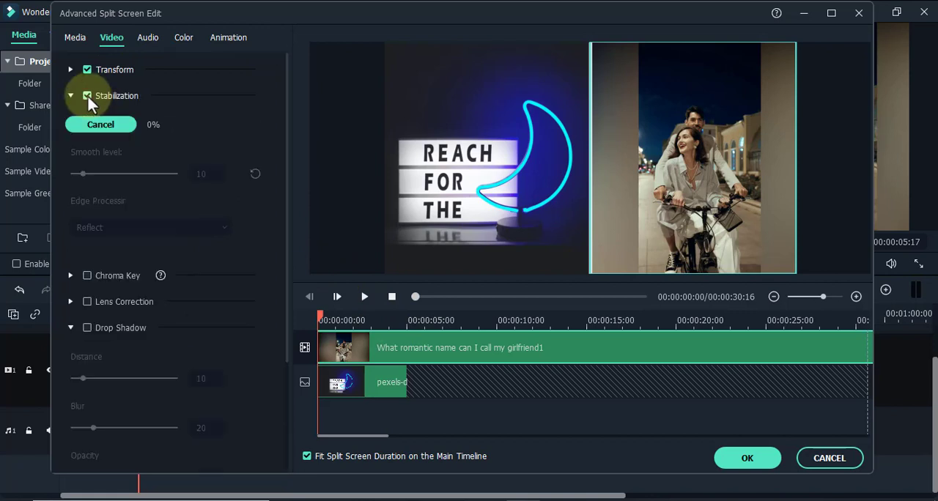
{"action": "left_click", "coordinate": [87, 96]}
{"action": "left_click", "coordinate": [71, 96]}
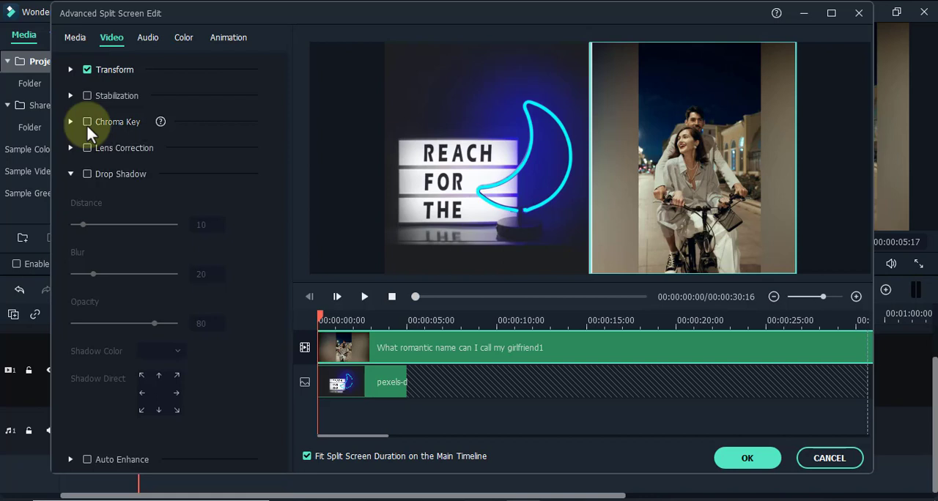
Set the video clip's audio volume to -4.00 dB during playback.
{"action": "left_click", "coordinate": [148, 38]}
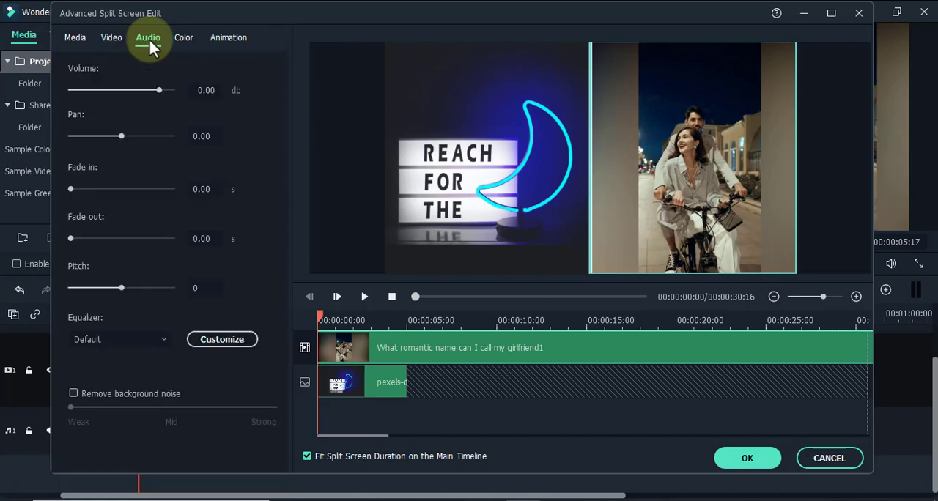
{"action": "left_click", "coordinate": [364, 296]}
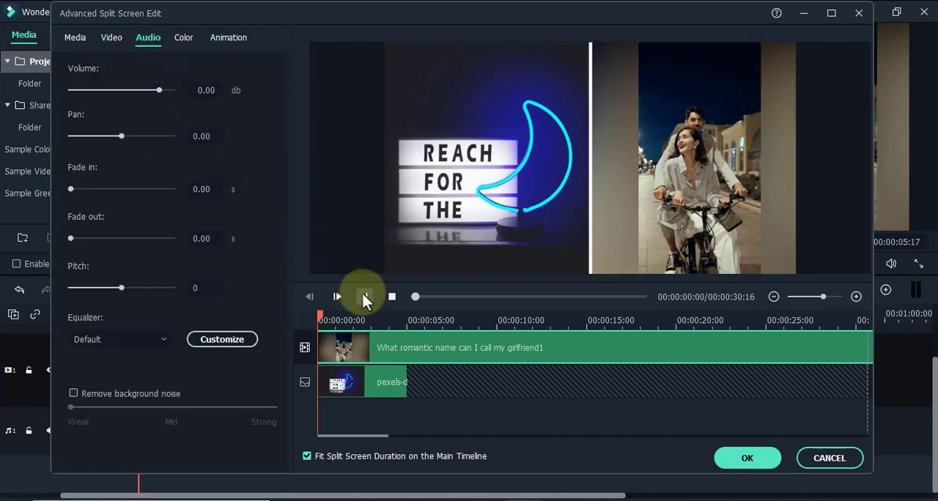
{"action": "left_click_drag", "start_coordinate": [116, 89], "coordinate": [150, 97]}
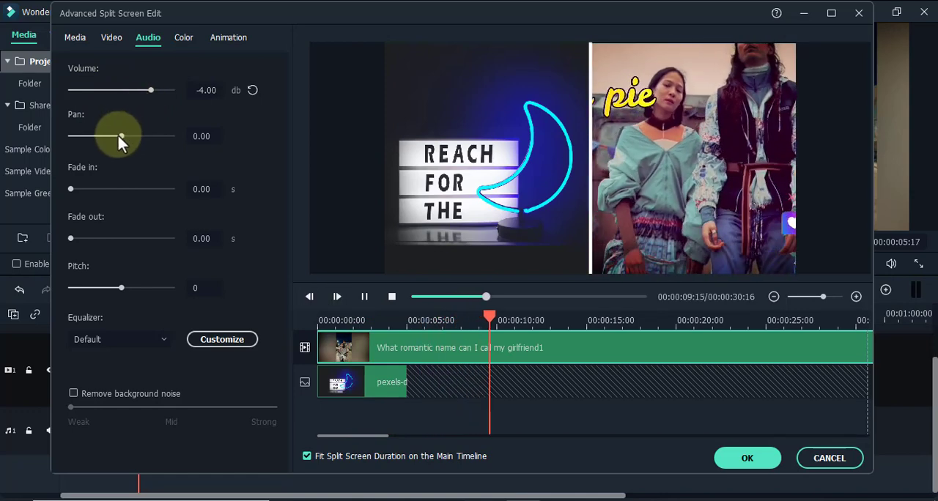
Stop playback and set the video clip's audio pan to 2.00.
{"action": "left_click_drag", "start_coordinate": [118, 136], "coordinate": [139, 137]}
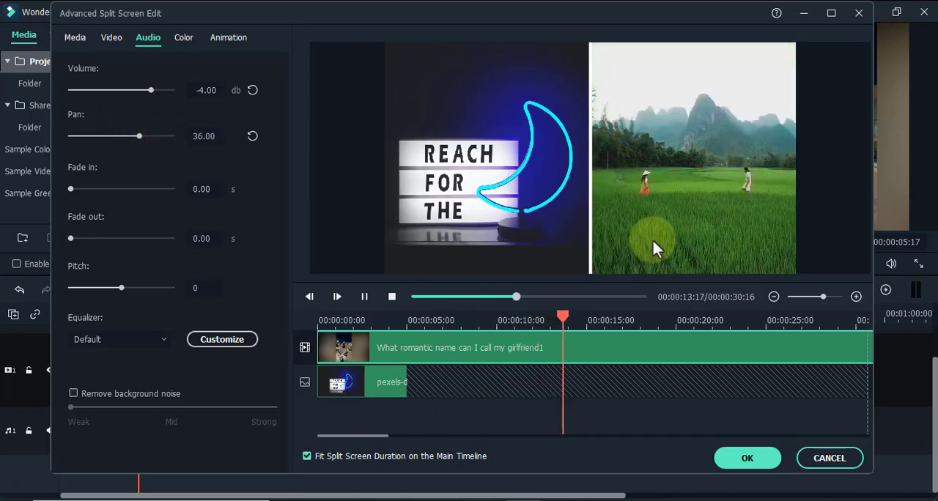
{"action": "key", "text": "space"}
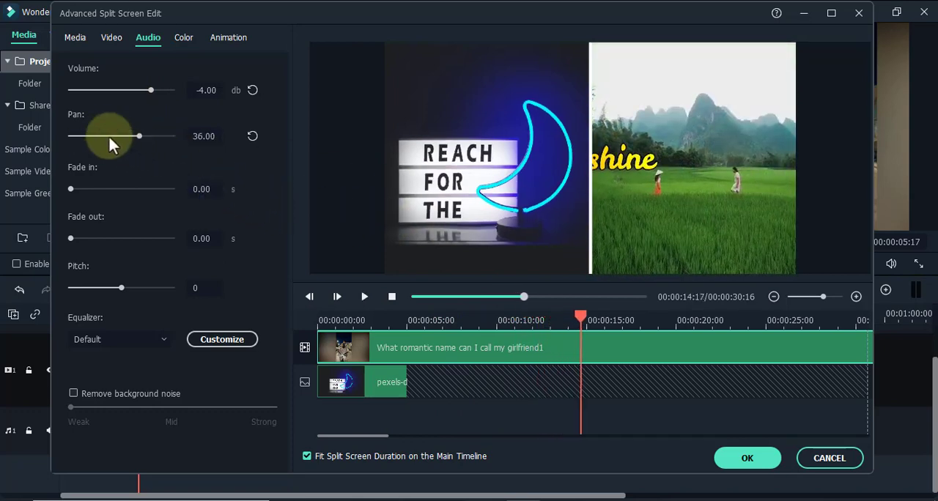
{"action": "left_click_drag", "start_coordinate": [109, 138], "coordinate": [173, 141]}
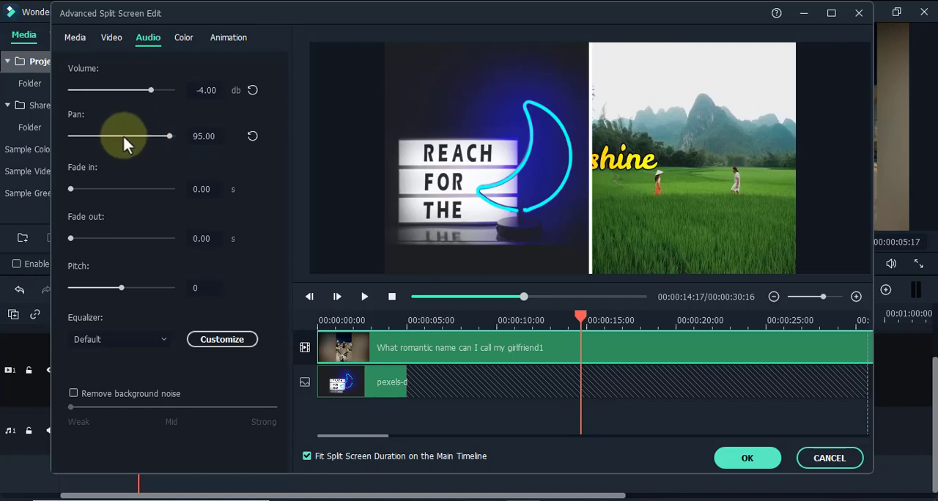
{"action": "left_click", "coordinate": [123, 136]}
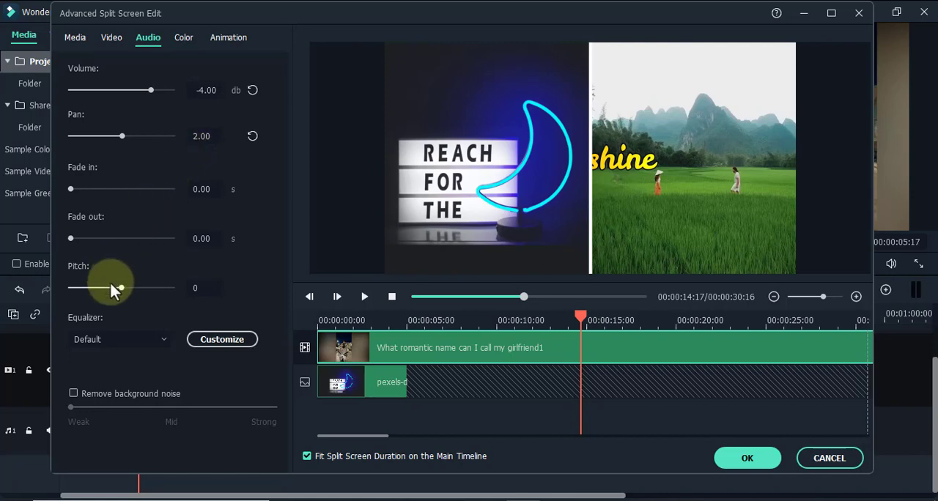
{"action": "left_click", "coordinate": [670, 195]}
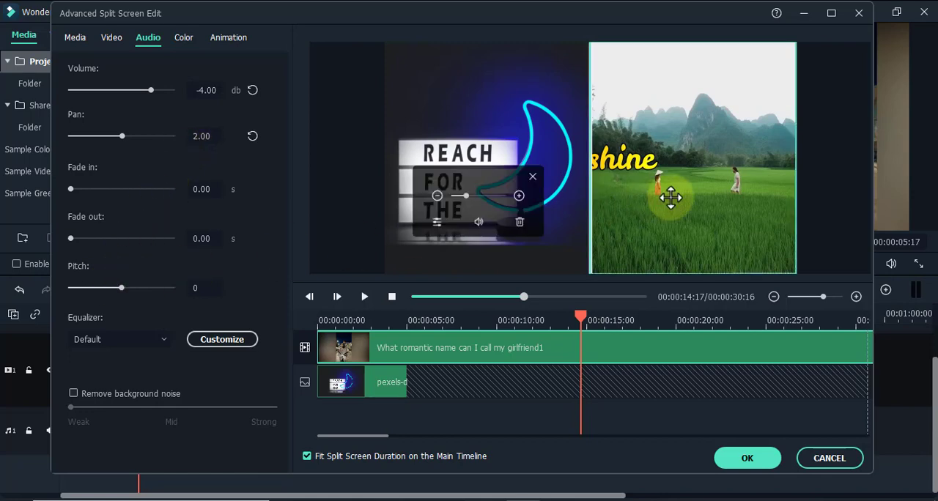
Look through the equalizer presets available for the video clip's audio.
{"action": "left_click", "coordinate": [150, 339]}
{"action": "scroll", "coordinate": [149, 336], "scroll_direction": "down", "scroll_amount": 2}
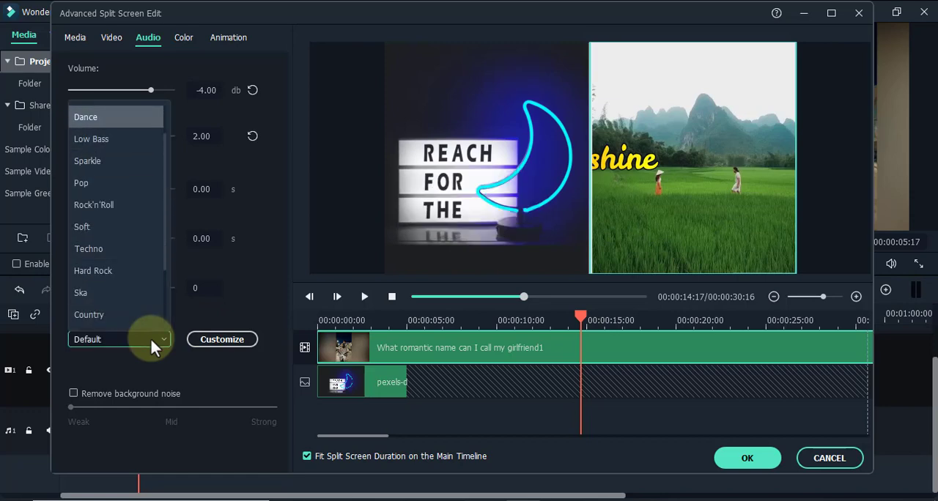
{"action": "scroll", "coordinate": [149, 337], "scroll_direction": "down", "scroll_amount": 4}
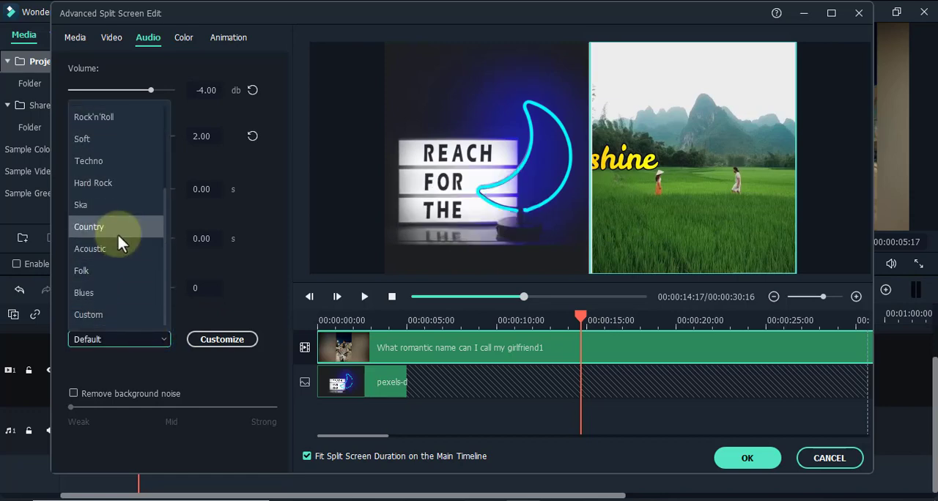
{"action": "key", "text": "Down"}
{"action": "key", "text": "Down"}
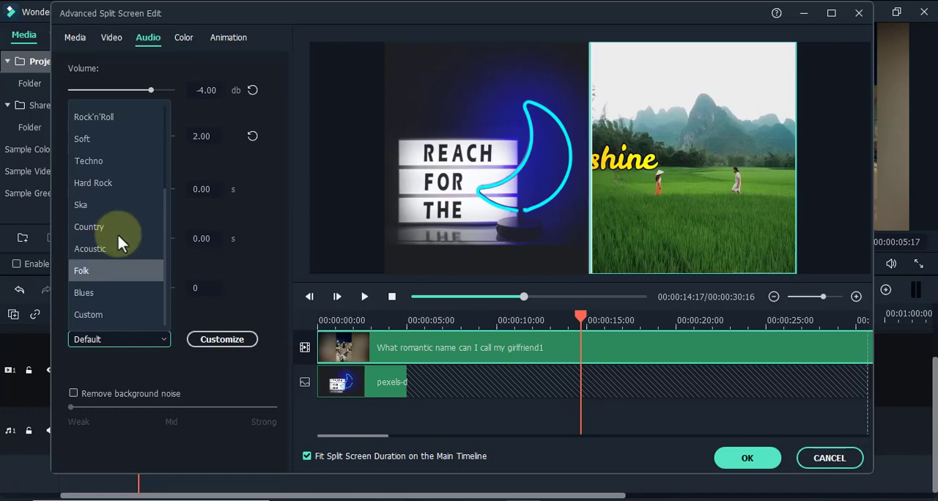
{"action": "key", "text": "Down"}
{"action": "left_click", "coordinate": [216, 279]}
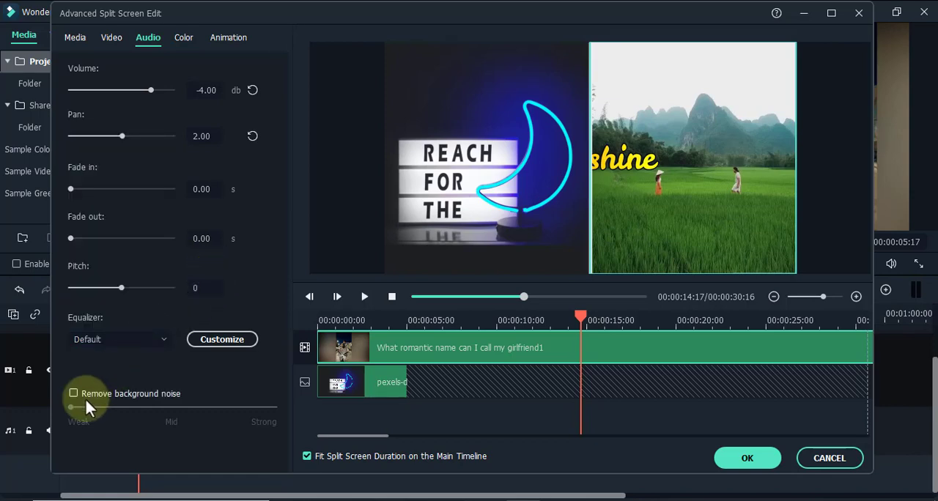
Set the video clip's white balance temperature to 100.00 and its tint to 0.54.
{"action": "left_click", "coordinate": [184, 40]}
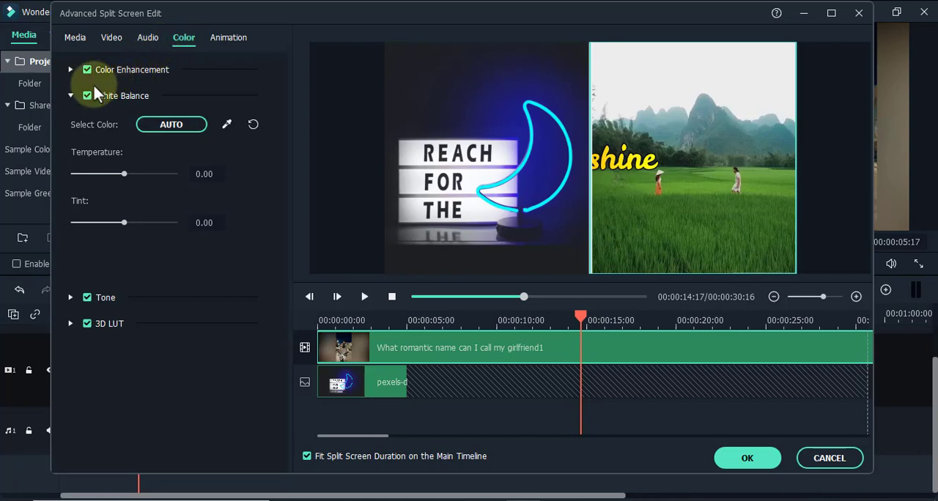
{"action": "left_click", "coordinate": [73, 93]}
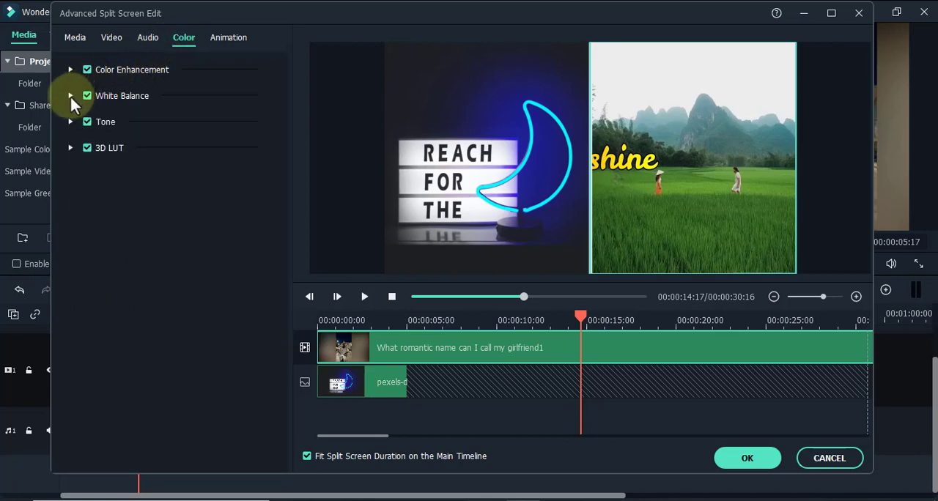
{"action": "left_click", "coordinate": [71, 97]}
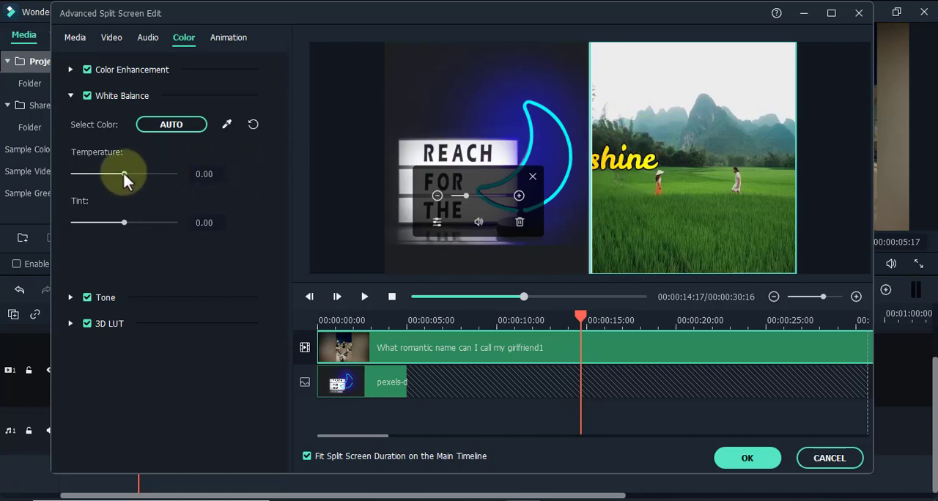
{"action": "left_click_drag", "start_coordinate": [124, 174], "coordinate": [182, 185]}
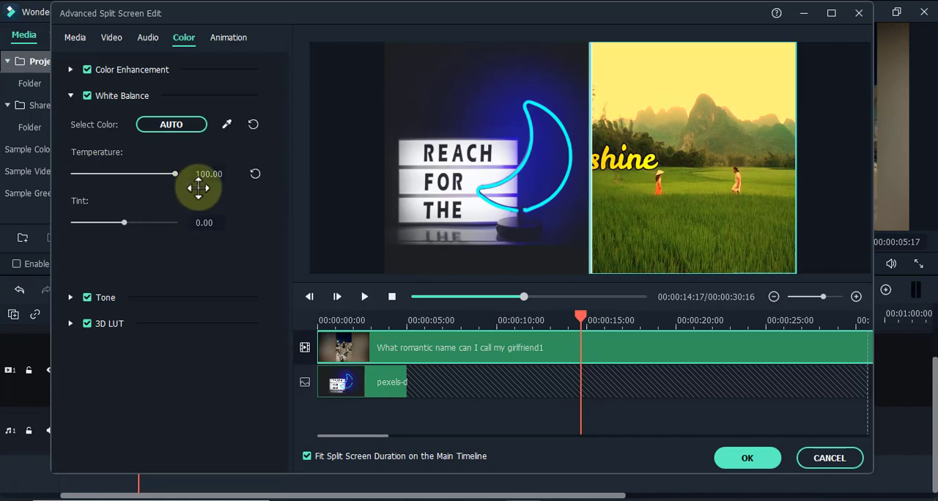
{"action": "mouse_move", "coordinate": [125, 225]}
{"action": "left_mouse_down"}
{"action": "mouse_move", "coordinate": [58, 222]}
{"action": "mouse_move", "coordinate": [119, 224]}
{"action": "mouse_move", "coordinate": [133, 234]}
{"action": "left_mouse_up"}
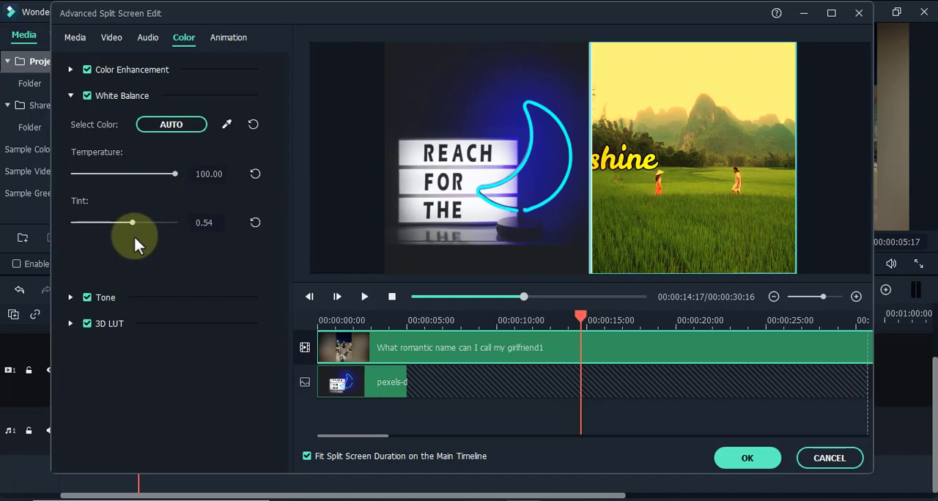
Play back the split screen briefly to check the video clip's adjusted white balance.
{"action": "left_click", "coordinate": [364, 297]}
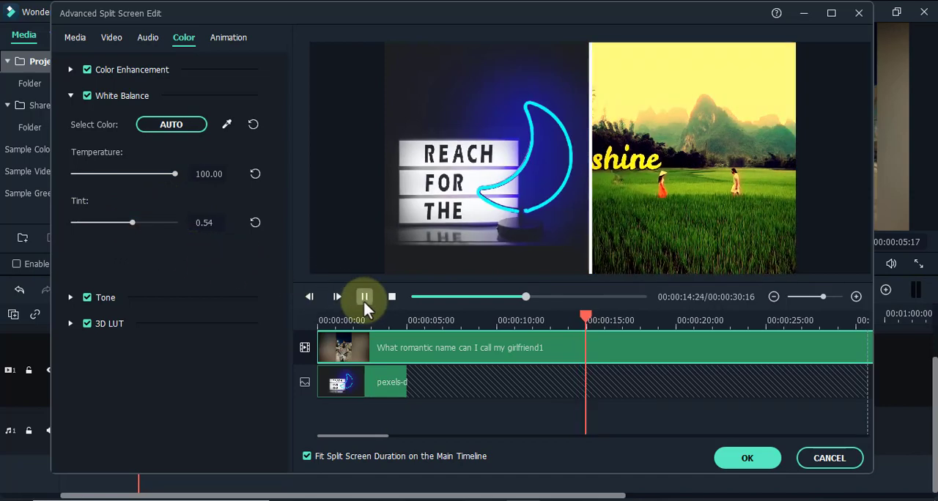
{"action": "left_click", "coordinate": [361, 299]}
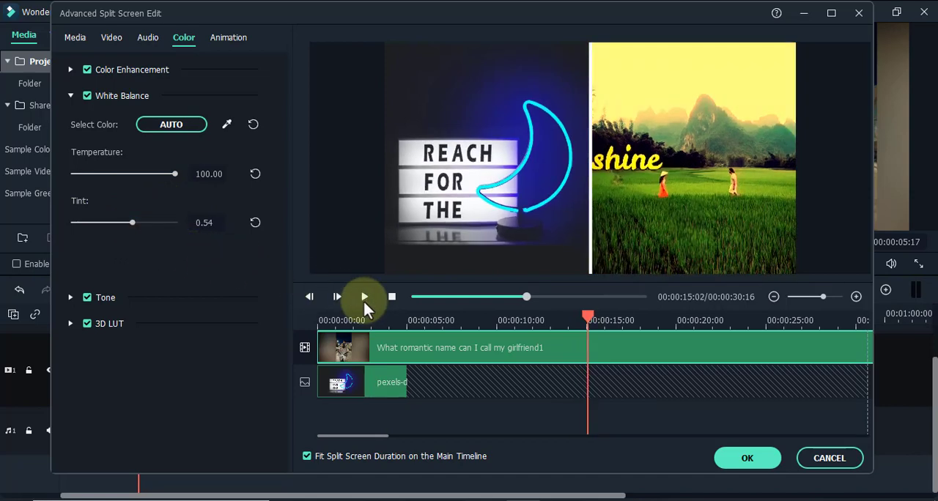
{"action": "left_click", "coordinate": [71, 96]}
Apply the Vortex In preset animation to the neon moon image clip and extend the clip to about 30 seconds.
{"action": "left_click", "coordinate": [222, 39]}
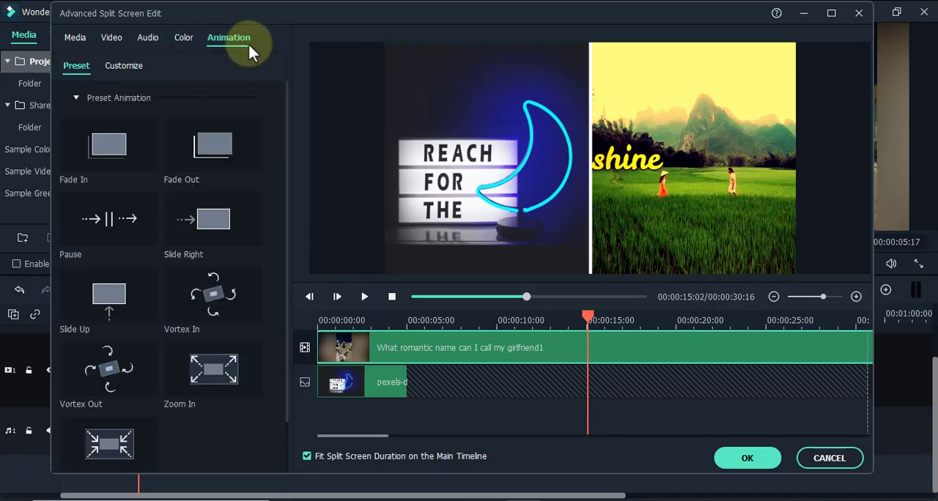
{"action": "left_click", "coordinate": [688, 135]}
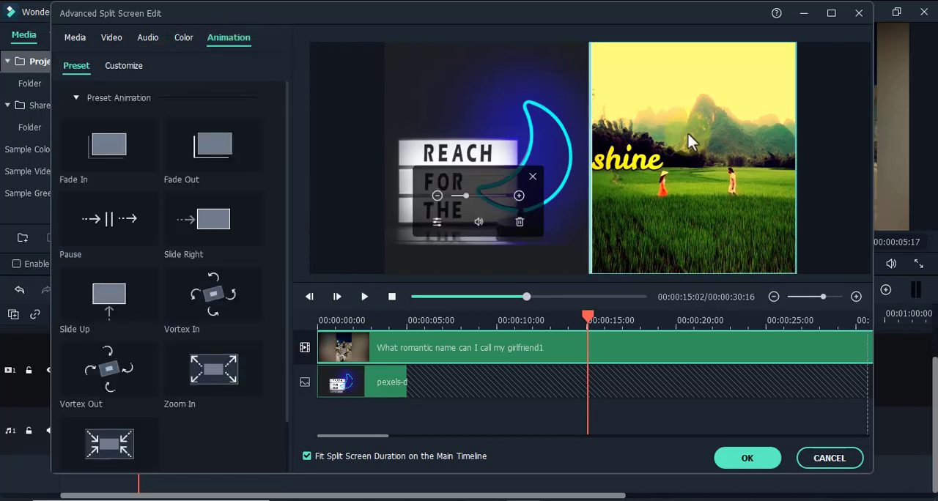
{"action": "left_click", "coordinate": [503, 119]}
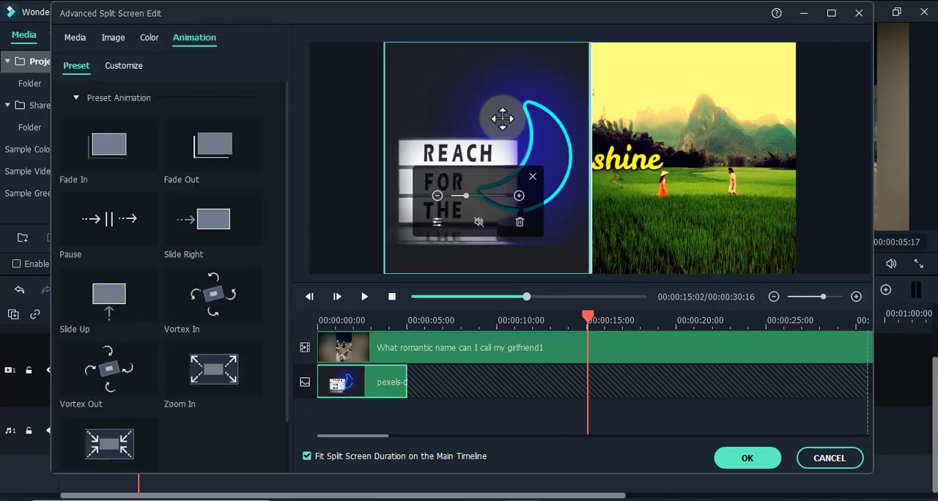
{"action": "left_click", "coordinate": [385, 381]}
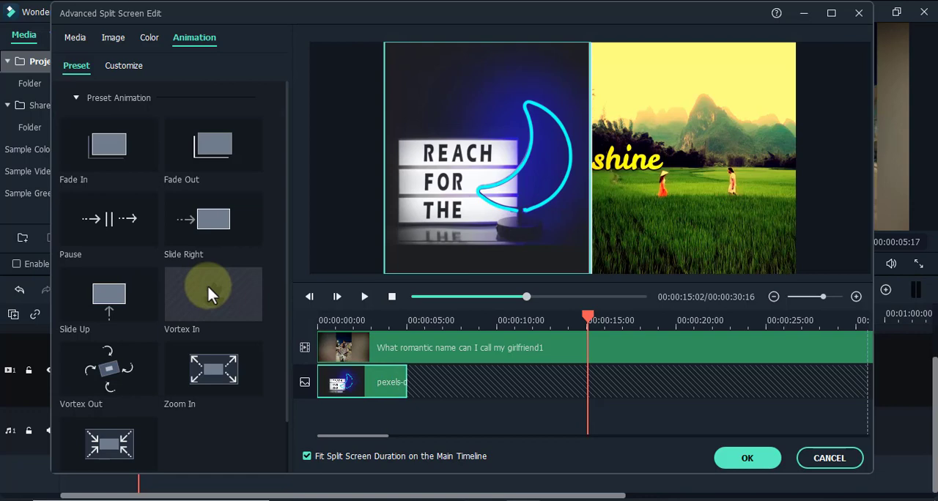
{"action": "mouse_move", "coordinate": [206, 283]}
{"action": "left_mouse_down"}
{"action": "mouse_move", "coordinate": [400, 395]}
{"action": "mouse_move", "coordinate": [367, 378]}
{"action": "mouse_move", "coordinate": [325, 383]}
{"action": "mouse_move", "coordinate": [339, 392]}
{"action": "mouse_move", "coordinate": [396, 389]}
{"action": "left_mouse_up"}
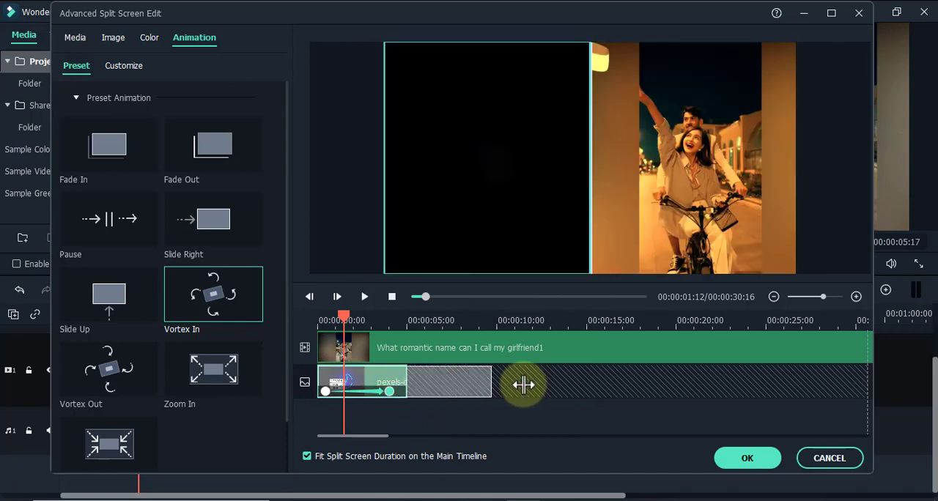
{"action": "left_click_drag", "start_coordinate": [523, 385], "coordinate": [853, 391]}
Move the image animation's start keyframe to about 2 seconds and its end keyframe to about 6.7 seconds.
{"action": "left_click_drag", "start_coordinate": [370, 392], "coordinate": [335, 391]}
{"action": "left_click", "coordinate": [365, 297]}
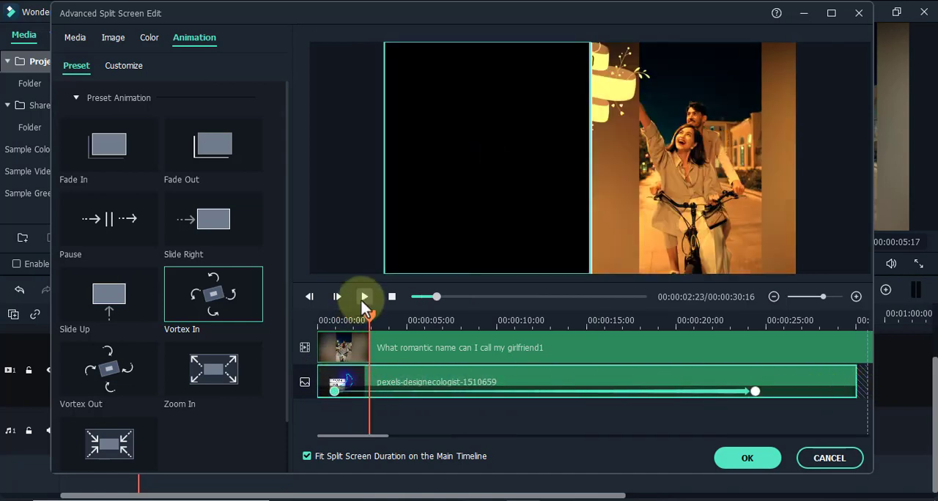
{"action": "left_click", "coordinate": [582, 320]}
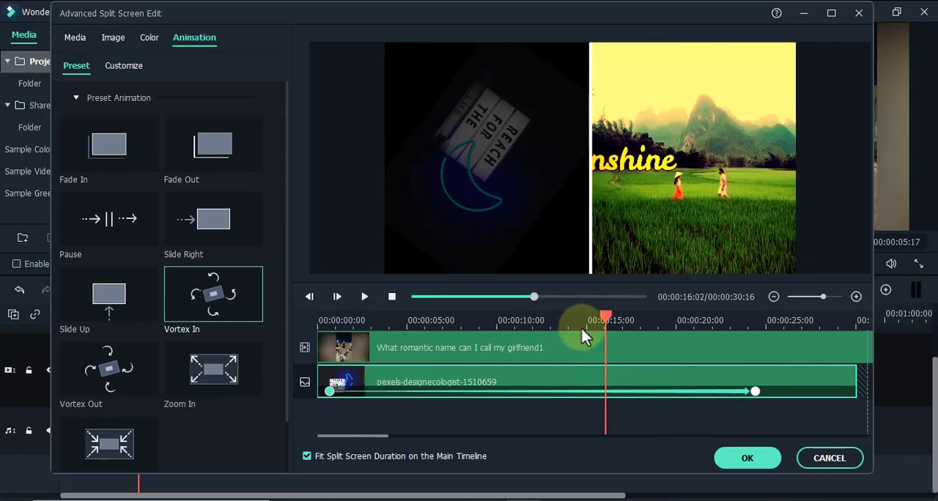
{"action": "left_click_drag", "start_coordinate": [332, 391], "coordinate": [353, 392]}
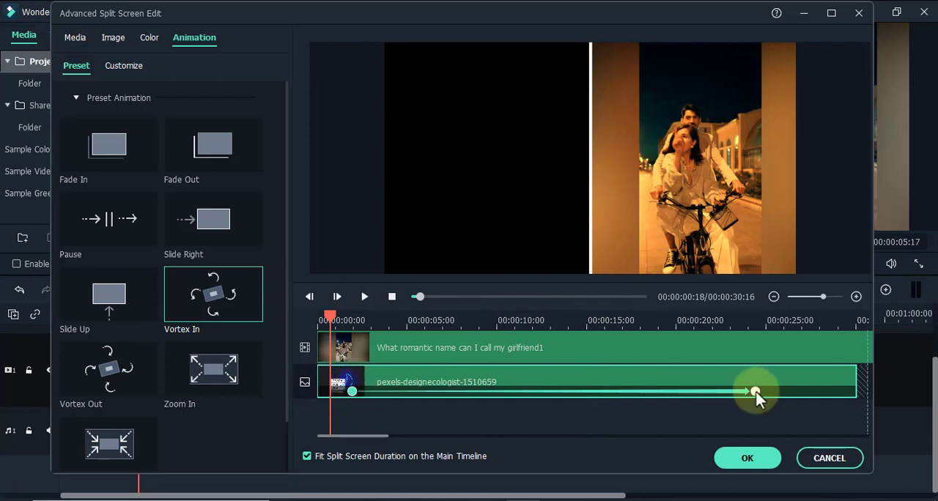
{"action": "left_click_drag", "start_coordinate": [756, 393], "coordinate": [438, 392]}
Play back the split screen from just before the start keyframe to check the image's Vortex In animation.
{"action": "left_click", "coordinate": [345, 318]}
{"action": "left_click", "coordinate": [365, 297]}
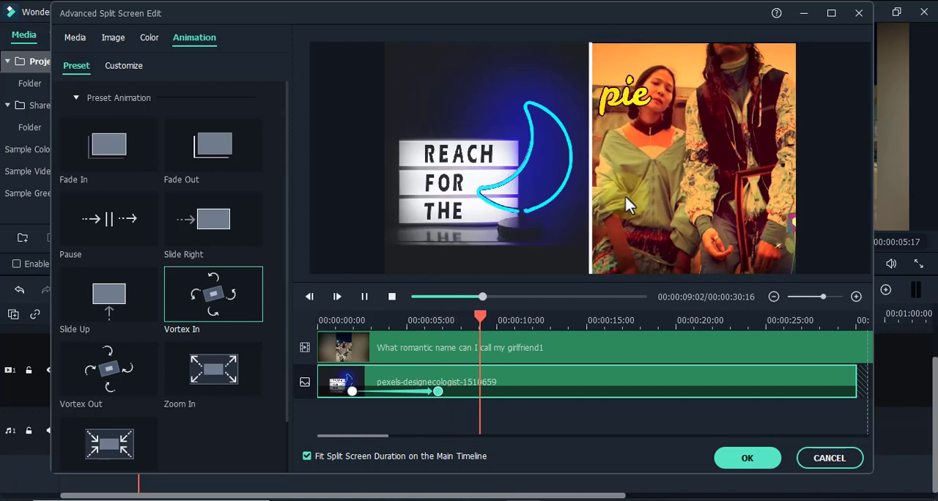
{"action": "key", "text": "space"}
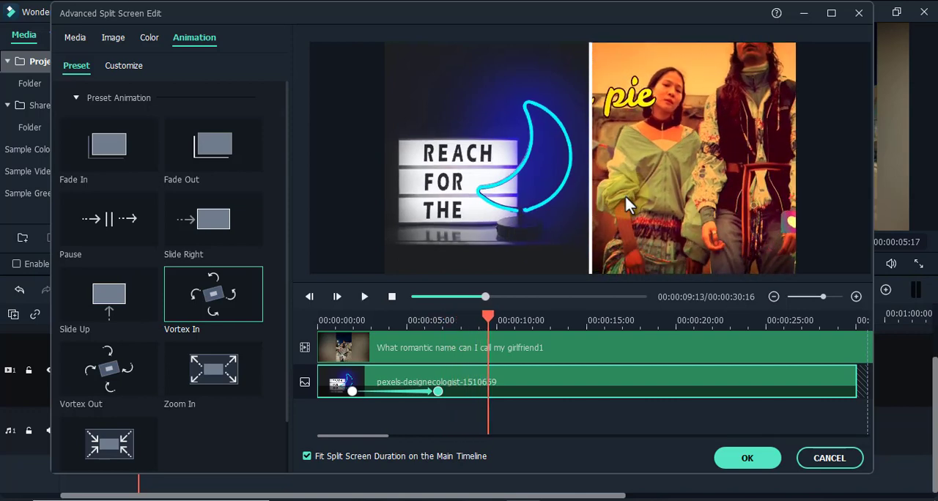
Close the advanced split screen editor with the changes saved, and play back the result on the main timeline.
{"action": "left_click", "coordinate": [824, 462]}
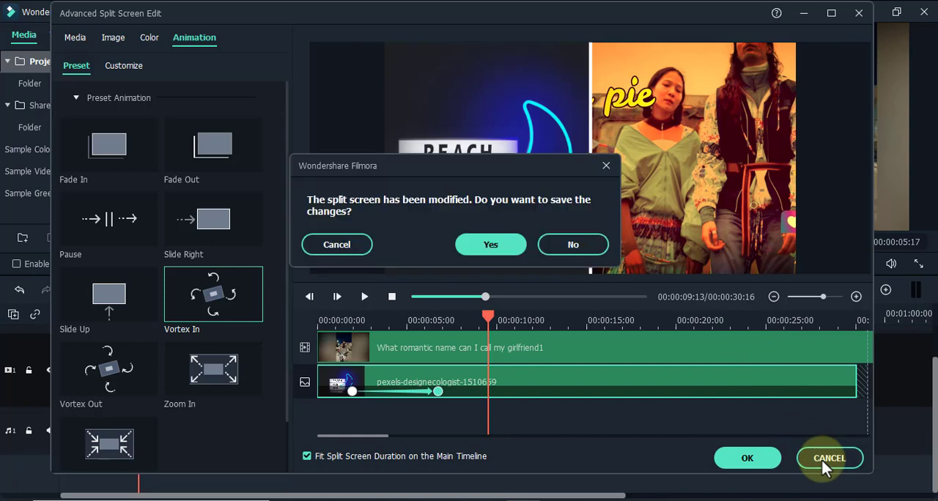
{"action": "left_click", "coordinate": [607, 166]}
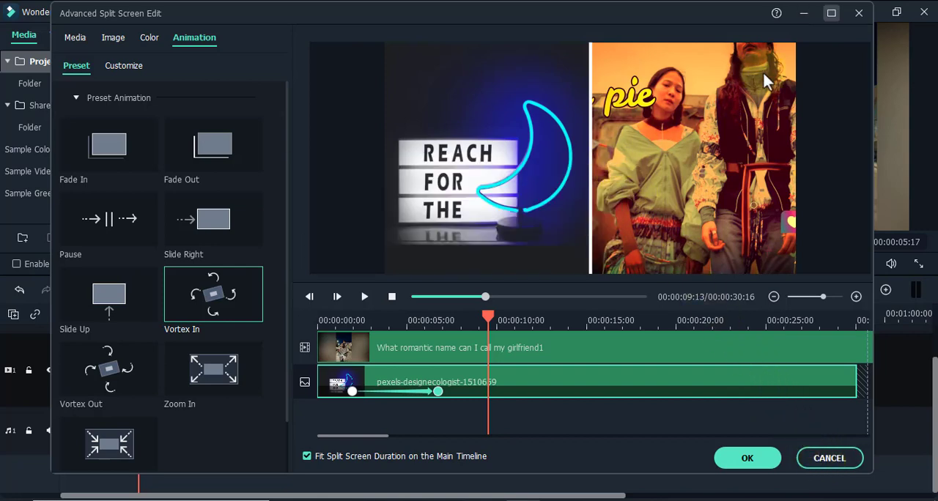
{"action": "left_click", "coordinate": [859, 13]}
{"action": "left_click", "coordinate": [501, 245]}
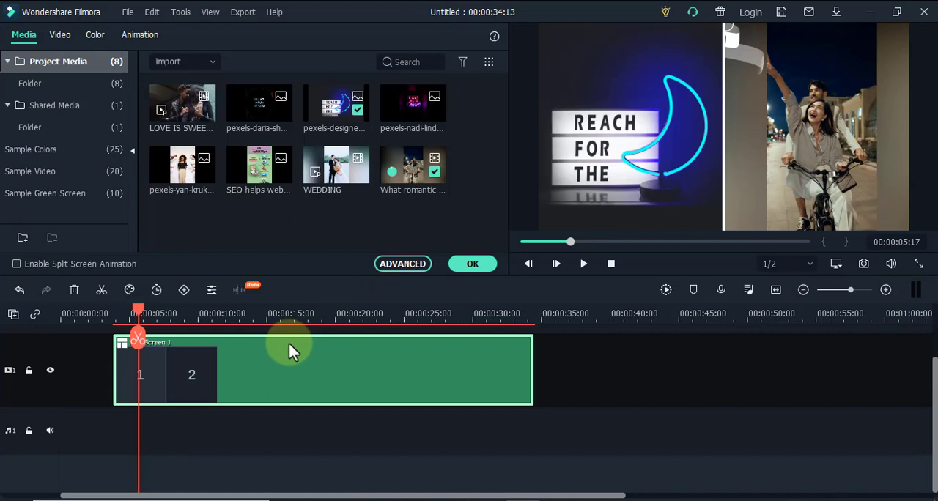
{"action": "key", "text": "space"}
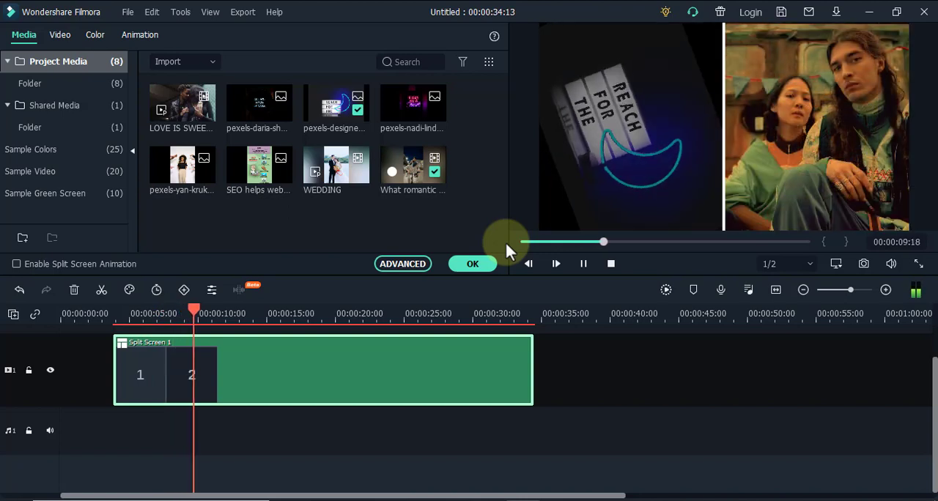
{"action": "key", "text": "space"}
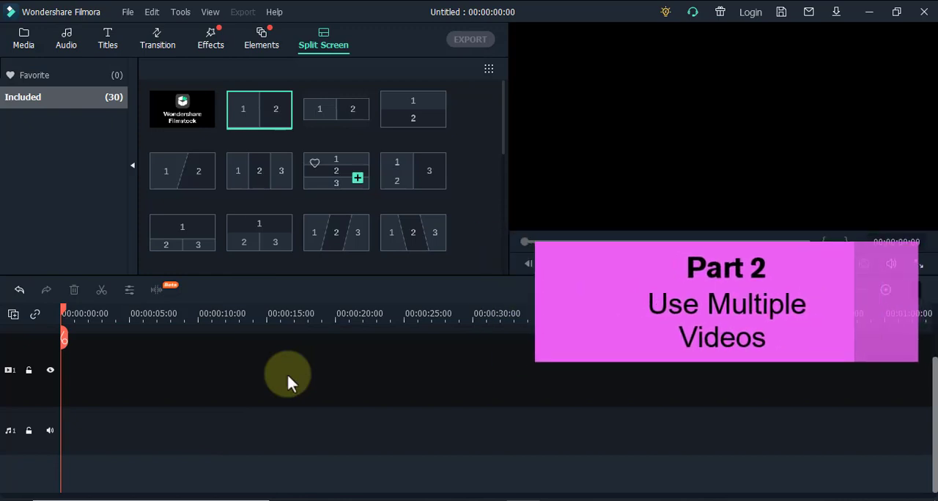
Add the three-pane Split Screen 29 layout to the empty timeline.
{"action": "scroll", "coordinate": [336, 171], "scroll_direction": "down", "scroll_amount": 5}
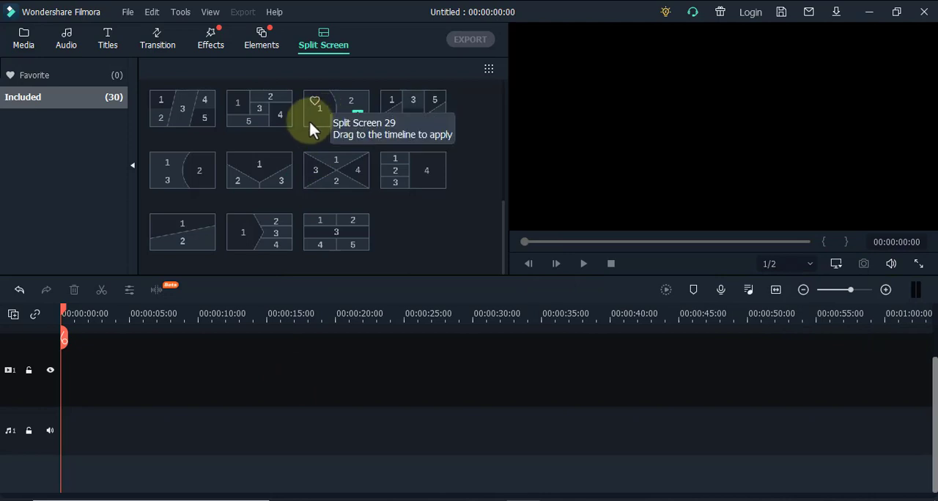
{"action": "left_click", "coordinate": [335, 104]}
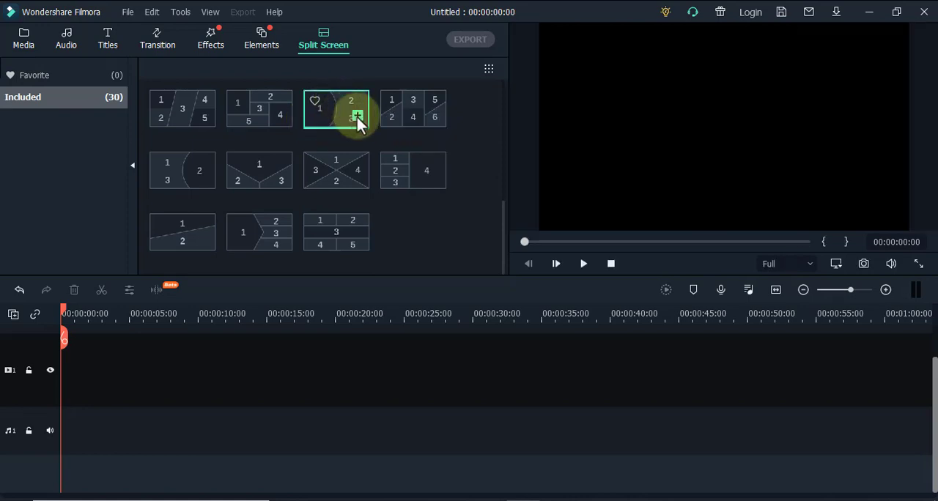
{"action": "left_click", "coordinate": [357, 116]}
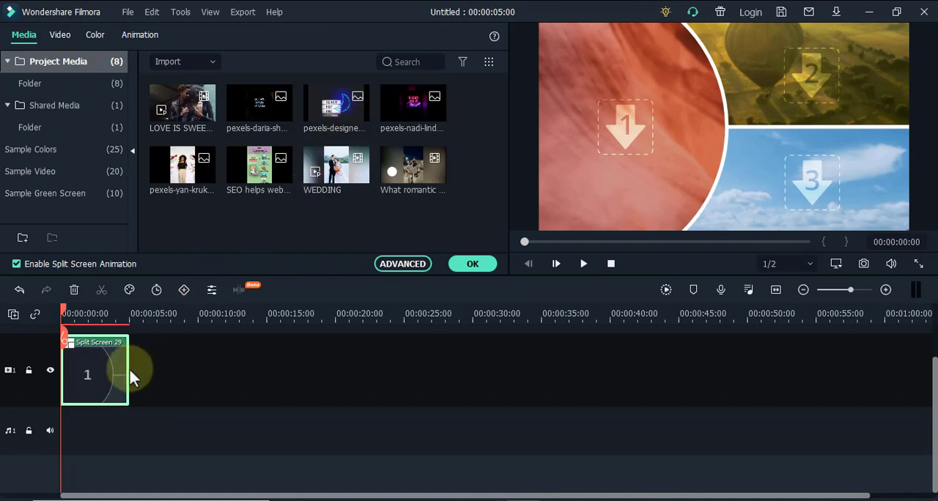
Extend the Split Screen 29 clip on the timeline to a duration of about 00:01:08:11.
{"action": "left_click_drag", "start_coordinate": [127, 371], "coordinate": [919, 411]}
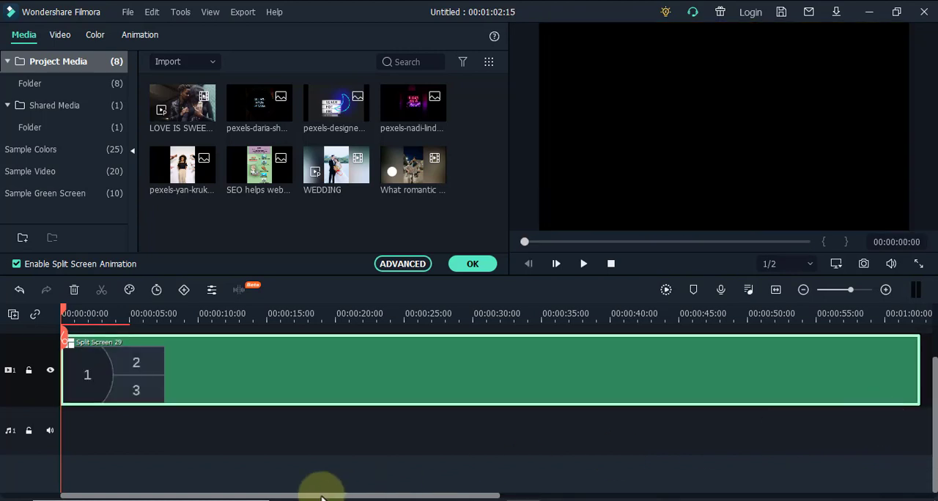
{"action": "left_click_drag", "start_coordinate": [324, 494], "coordinate": [384, 494]}
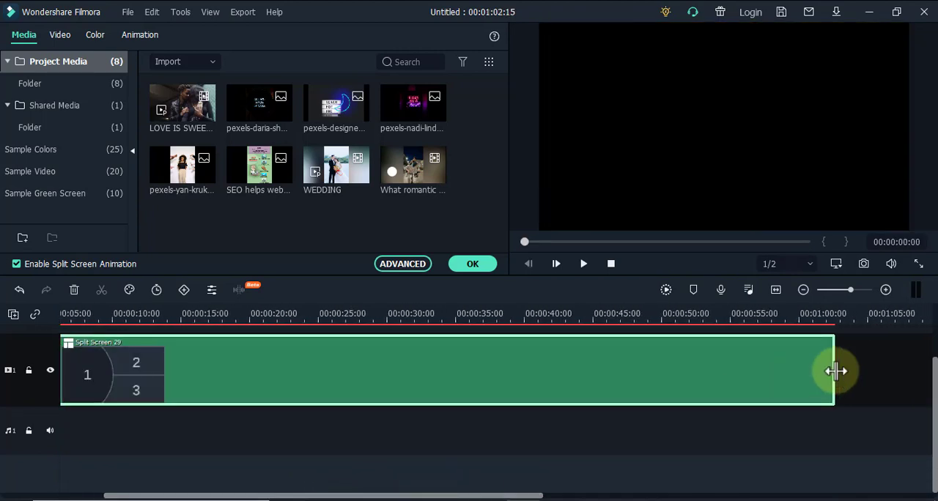
{"action": "left_click_drag", "start_coordinate": [833, 371], "coordinate": [913, 387]}
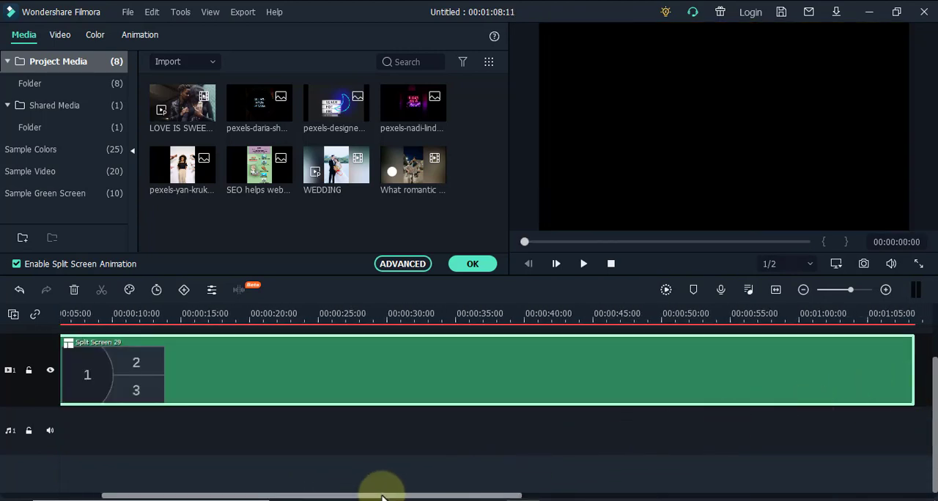
{"action": "left_click_drag", "start_coordinate": [383, 496], "coordinate": [223, 496]}
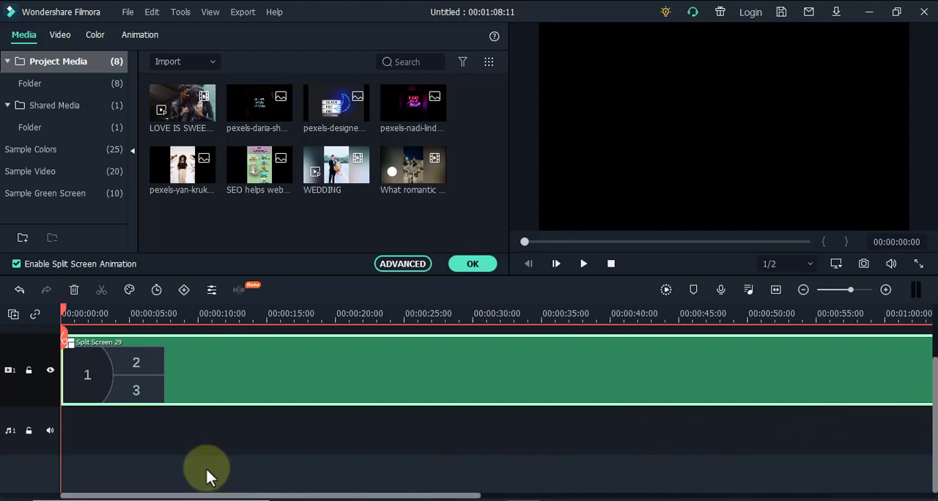
Fill pane 1 with the WEDDING video, pane 2 with LOVE IS SWEET and pane 3 with the What romantic name video.
{"action": "left_click", "coordinate": [125, 313]}
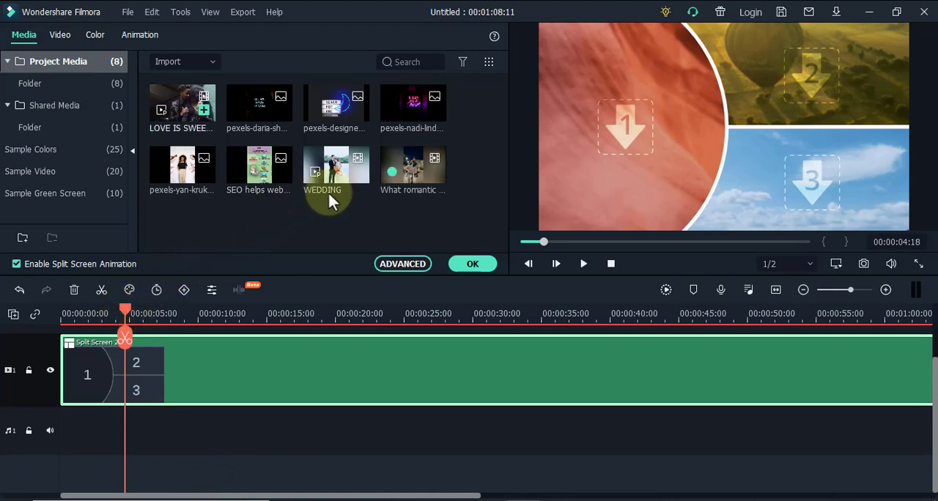
{"action": "left_click", "coordinate": [332, 162]}
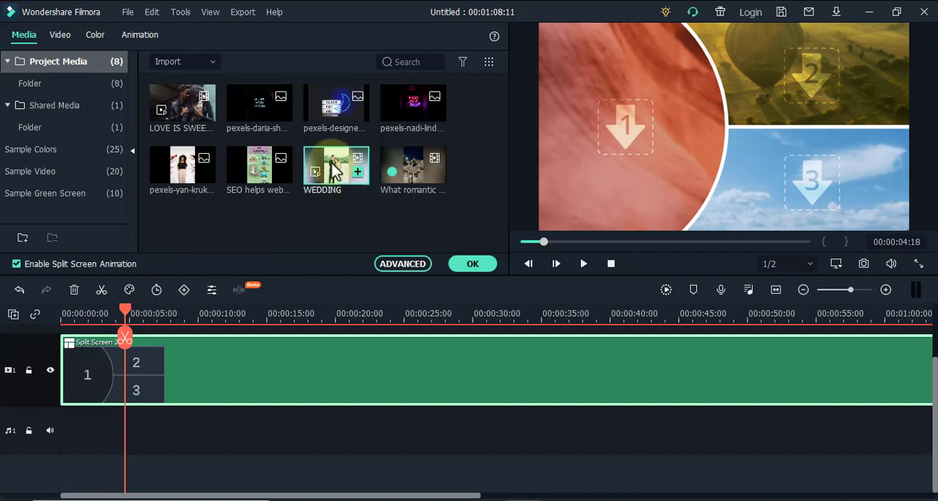
{"action": "left_click_drag", "start_coordinate": [334, 170], "coordinate": [626, 130]}
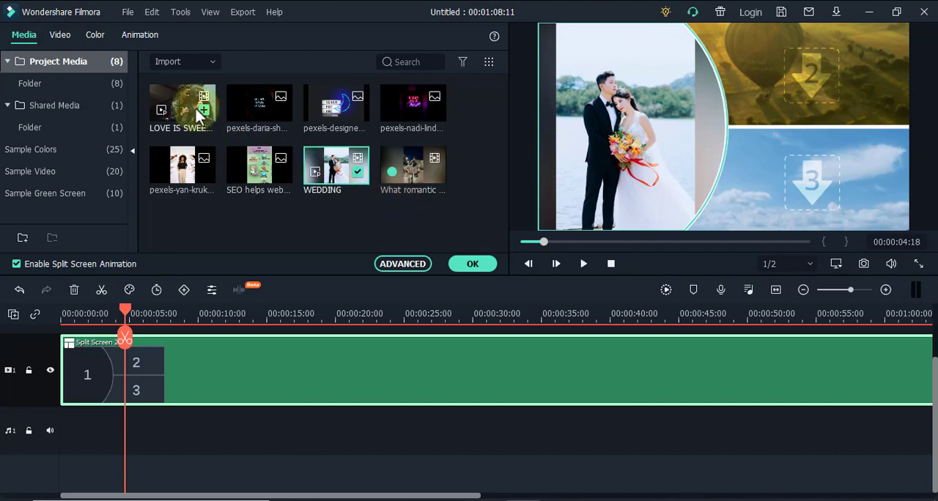
{"action": "left_click_drag", "start_coordinate": [195, 107], "coordinate": [843, 70]}
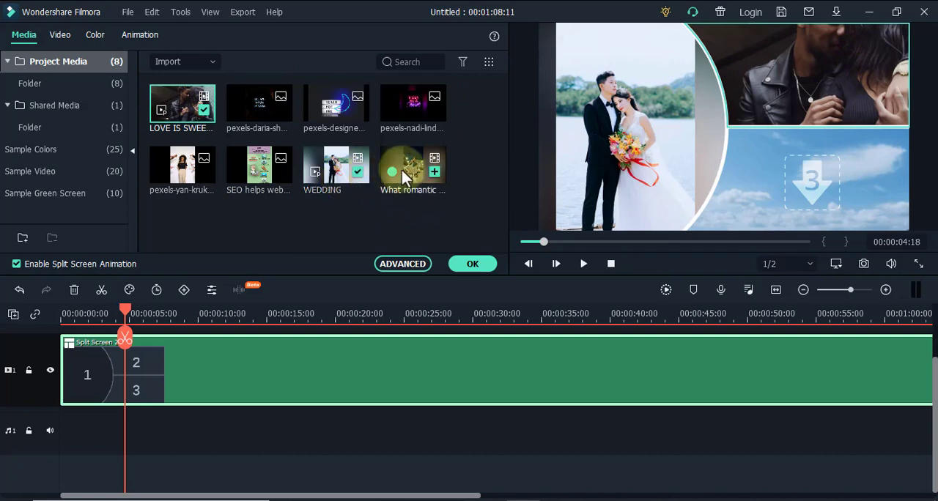
{"action": "left_click_drag", "start_coordinate": [402, 170], "coordinate": [778, 178]}
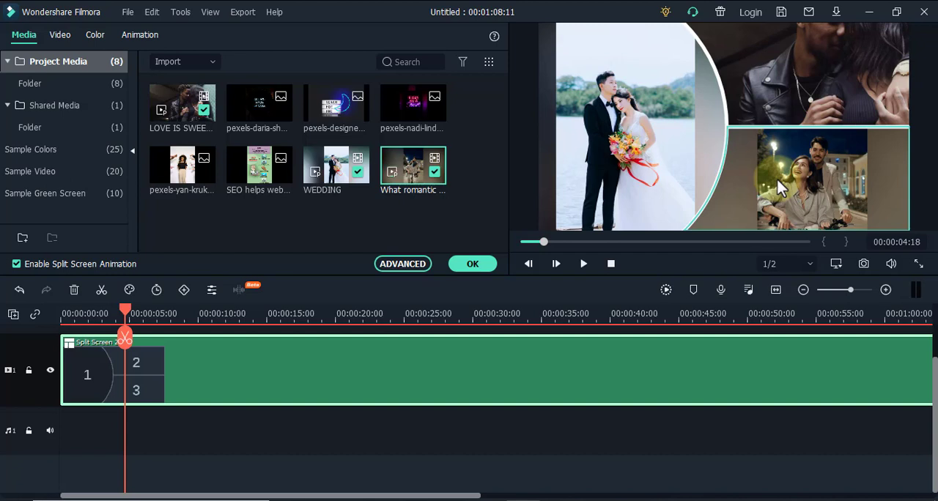
Open the advanced split screen editor from the WEDDING video's pane.
{"action": "left_click", "coordinate": [648, 129]}
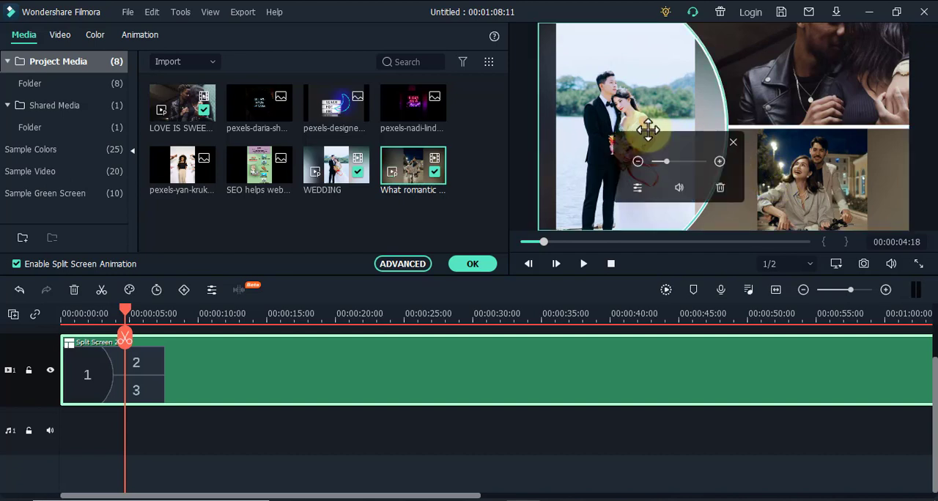
{"action": "left_click", "coordinate": [637, 189]}
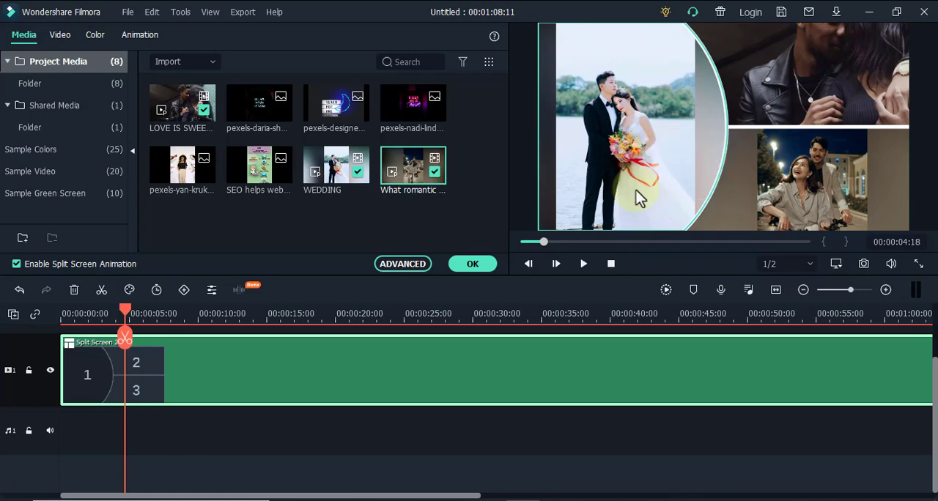
{"action": "left_click", "coordinate": [637, 197]}
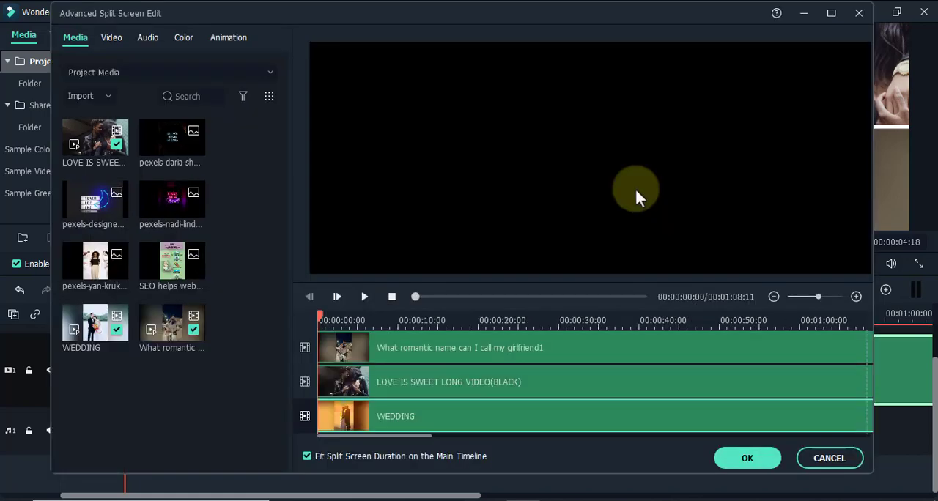
Play back the start of the three-pane split screen, stop it, and select the WEDDING clip.
{"action": "left_click", "coordinate": [364, 297]}
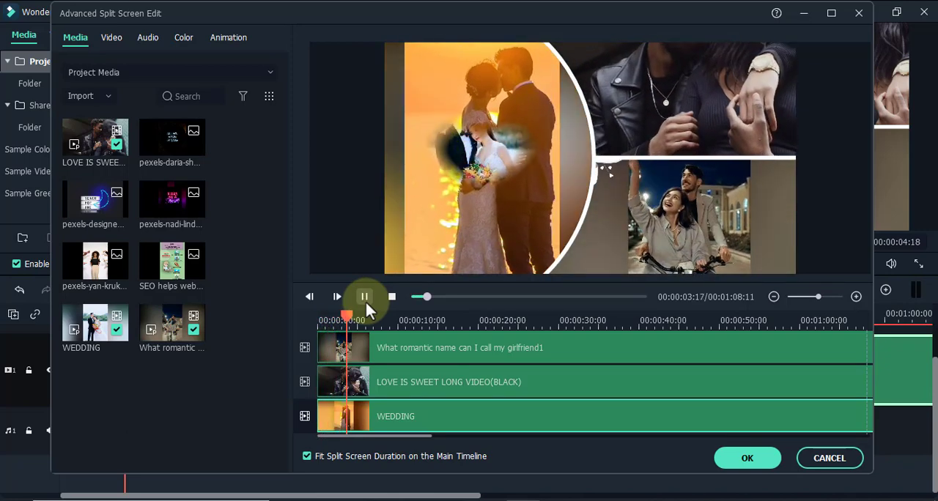
{"action": "left_click", "coordinate": [364, 296]}
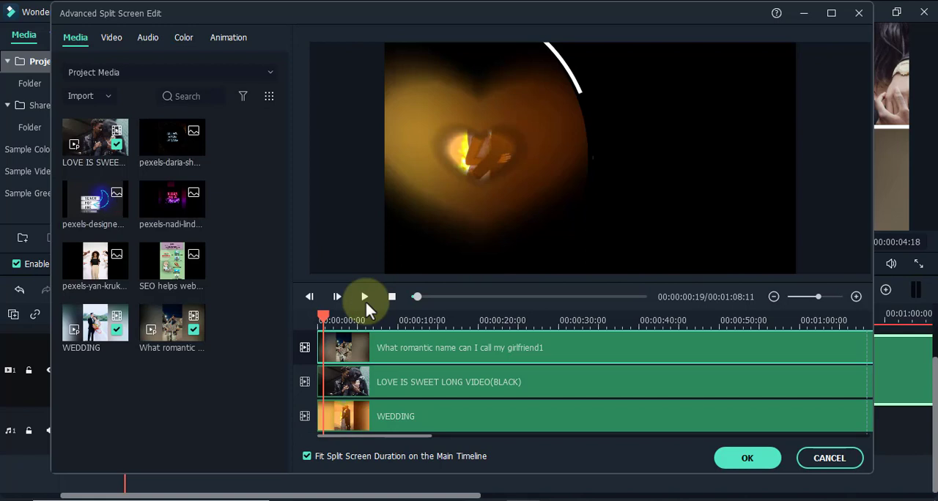
{"action": "left_click", "coordinate": [382, 418]}
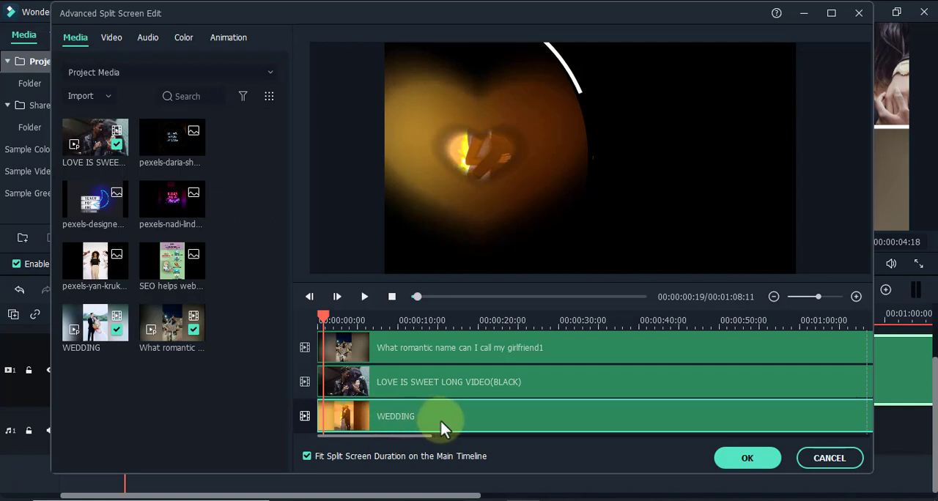
Play the split screen on to about 00:00:03:09, stop it, and set the WEDDING clip's volume to -5.00 dB.
{"action": "left_click", "coordinate": [113, 39]}
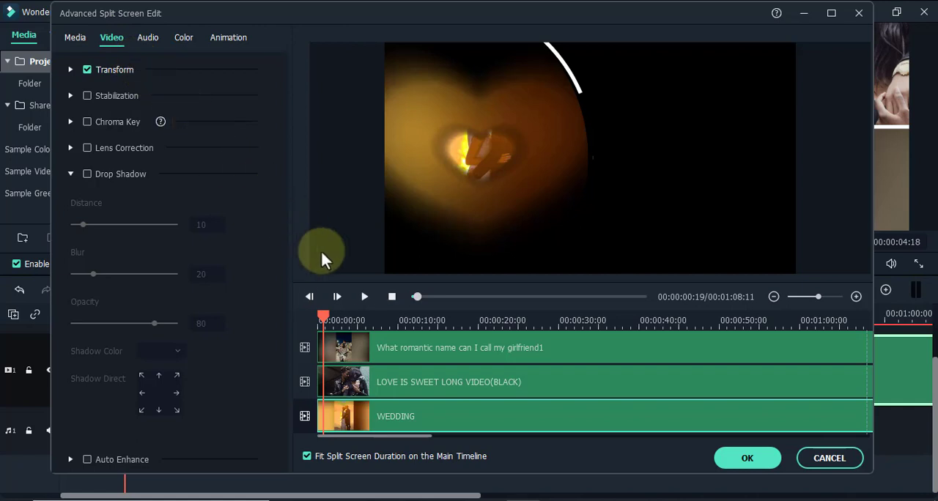
{"action": "left_click", "coordinate": [364, 297]}
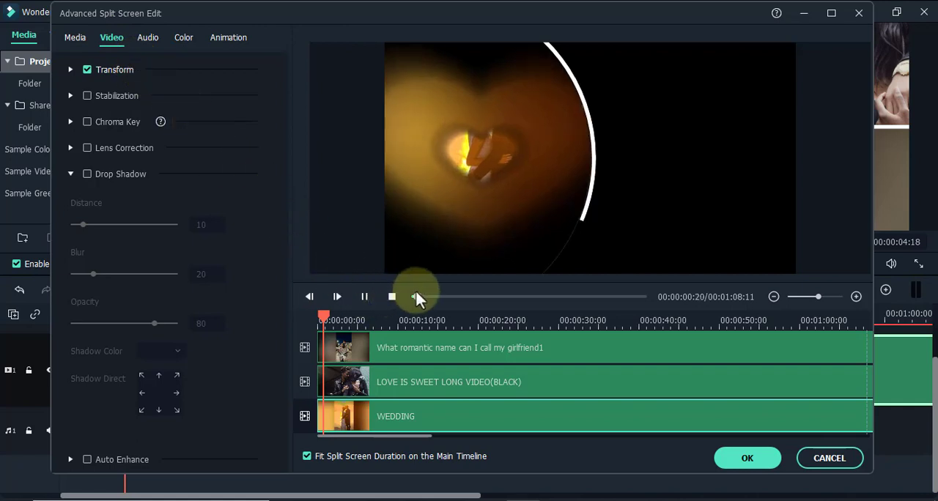
{"action": "left_click", "coordinate": [365, 297]}
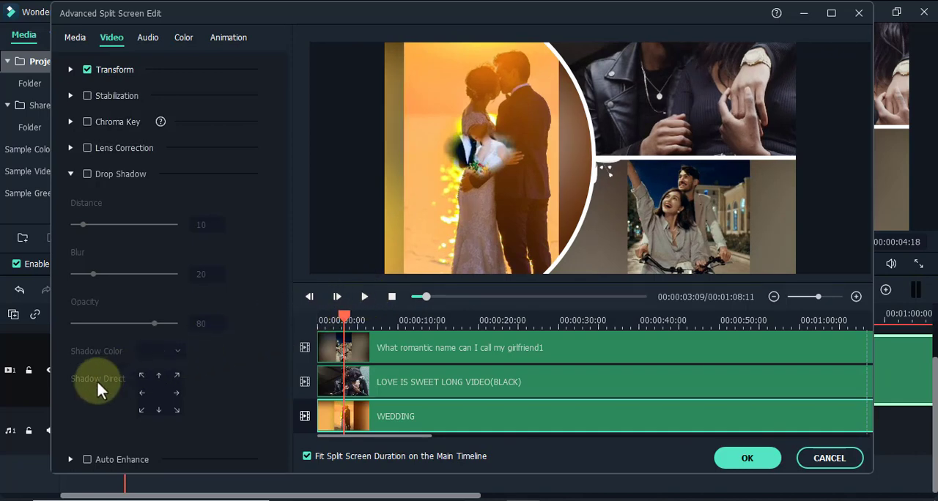
{"action": "left_click", "coordinate": [147, 38]}
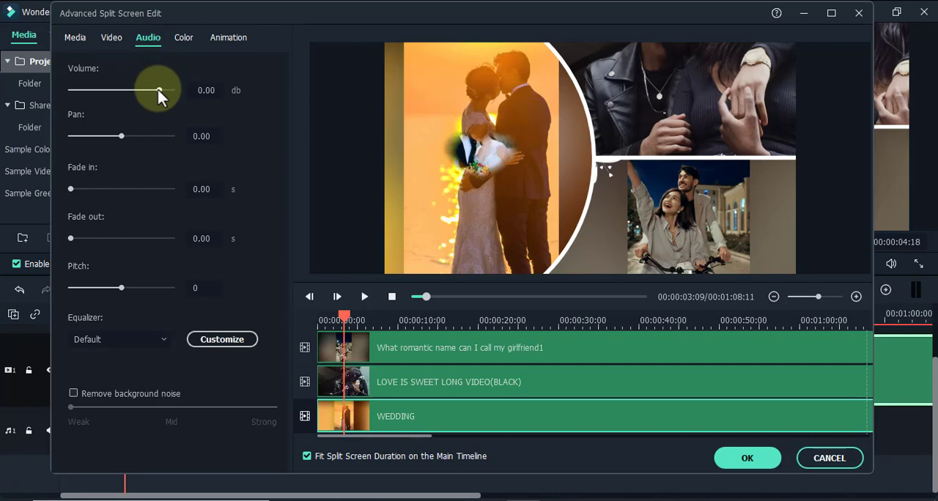
{"action": "mouse_move", "coordinate": [159, 89]}
{"action": "left_mouse_down"}
{"action": "mouse_move", "coordinate": [115, 88]}
{"action": "mouse_move", "coordinate": [145, 82]}
{"action": "left_mouse_up"}
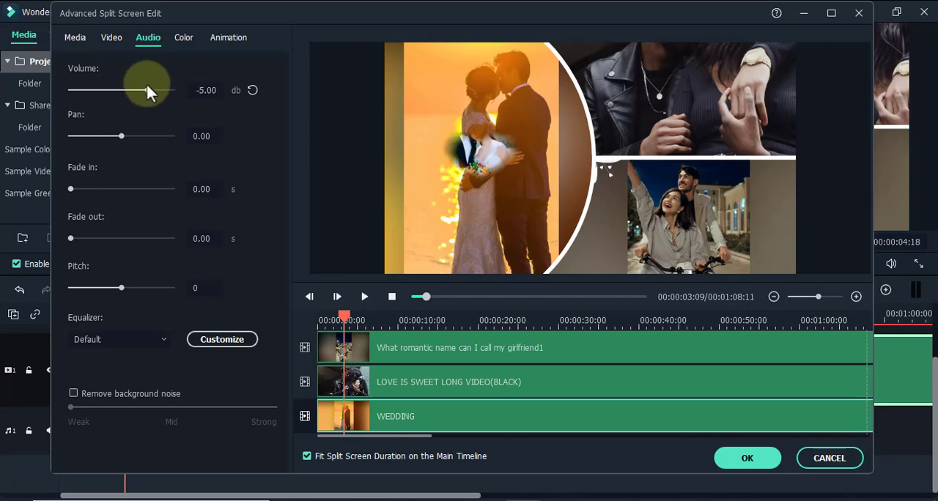
Set the WEDDING clip's color enhancement threshold to 77.03 and its value to 91.89.
{"action": "left_click", "coordinate": [181, 38]}
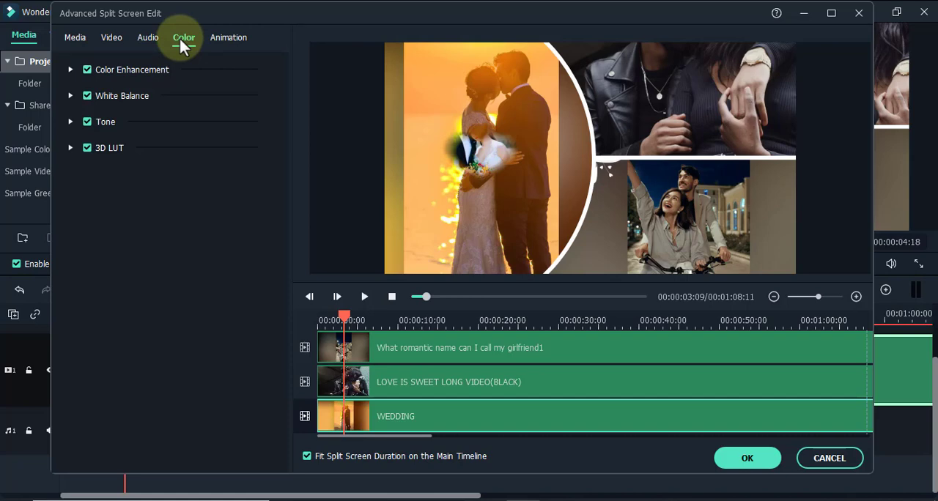
{"action": "left_click", "coordinate": [71, 69]}
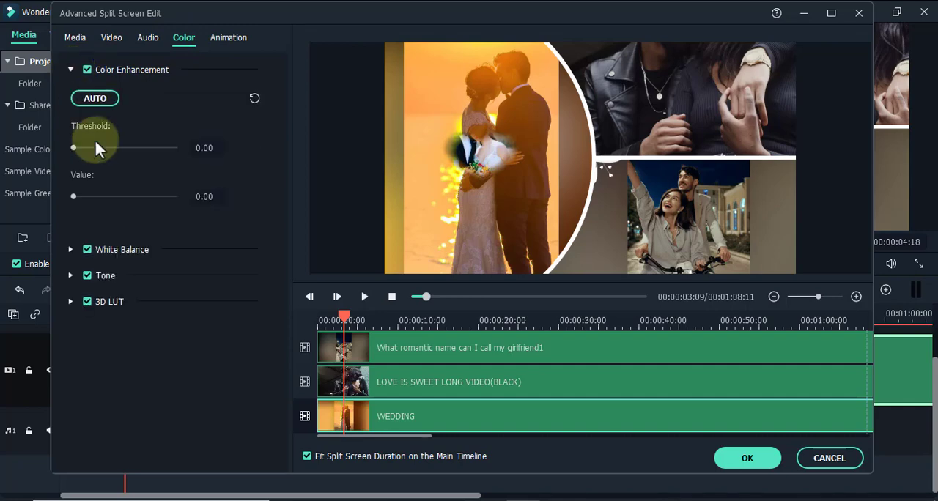
{"action": "left_click_drag", "start_coordinate": [74, 148], "coordinate": [140, 147]}
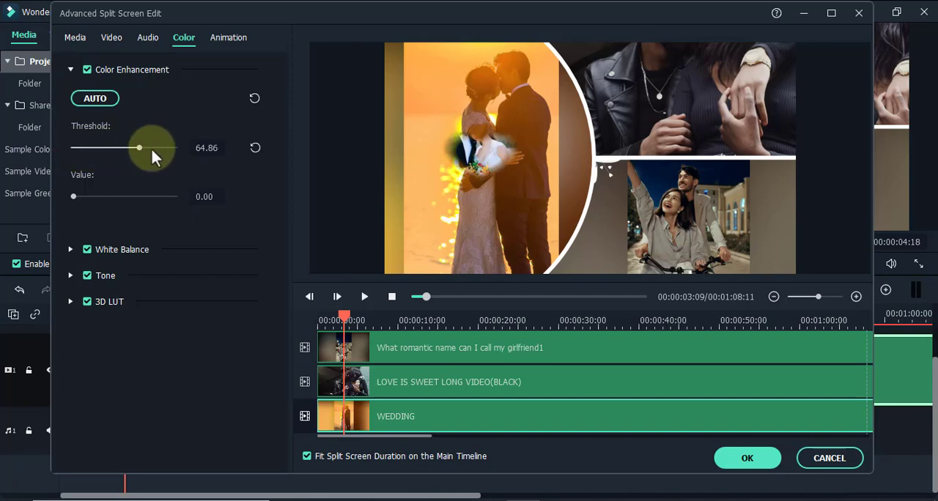
{"action": "left_click", "coordinate": [151, 147]}
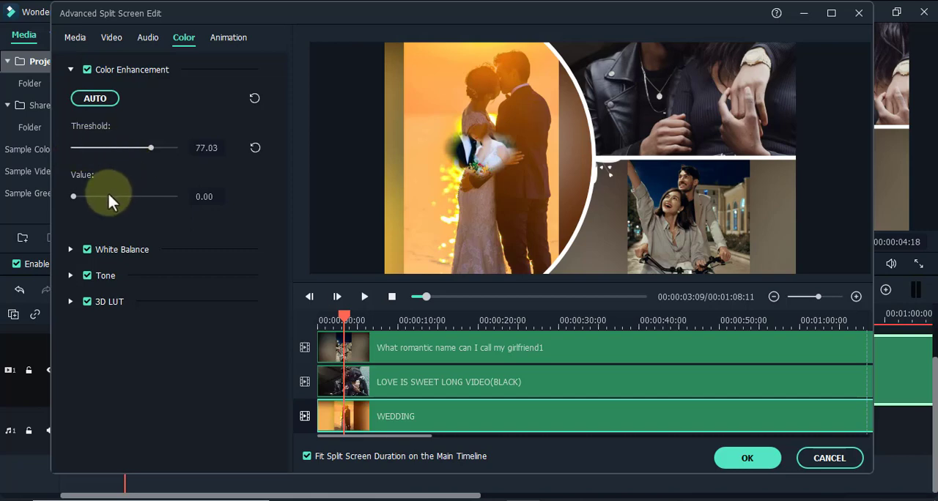
{"action": "left_click_drag", "start_coordinate": [126, 197], "coordinate": [167, 196]}
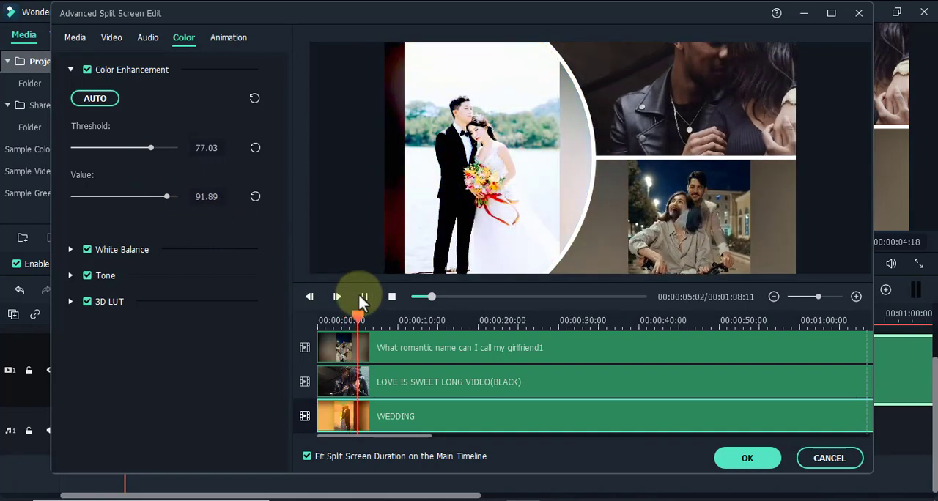
Reduce the WEDDING clip's color enhancement threshold to 0.00 and its value to 20.27, and pause the playback.
{"action": "left_click", "coordinate": [109, 147]}
{"action": "left_click_drag", "start_coordinate": [98, 148], "coordinate": [63, 144]}
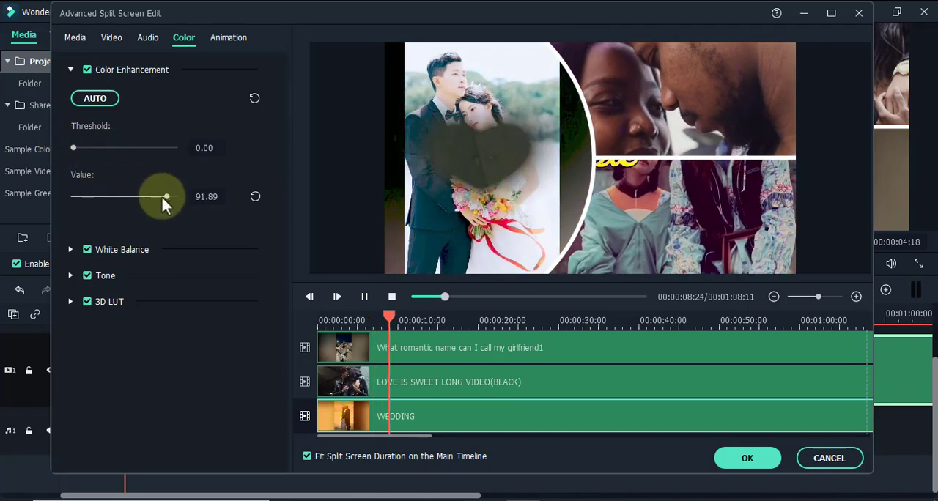
{"action": "left_click_drag", "start_coordinate": [167, 196], "coordinate": [92, 196]}
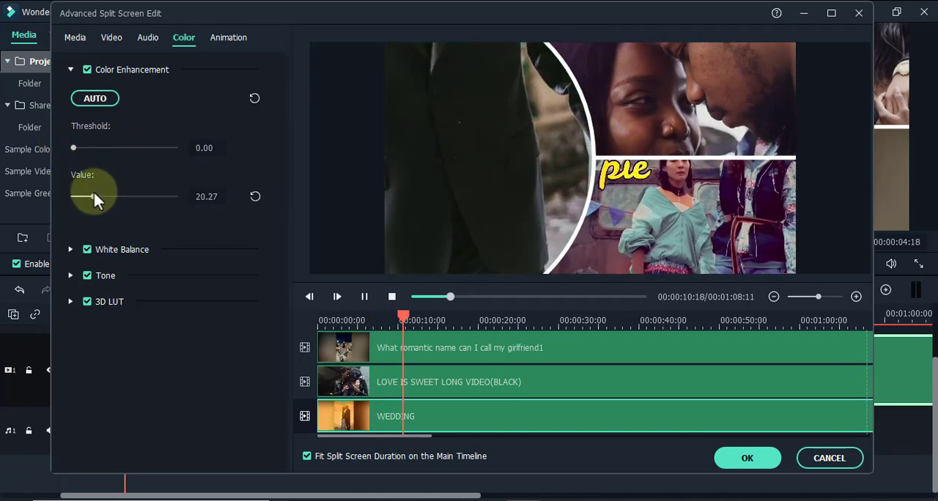
{"action": "left_click", "coordinate": [361, 298]}
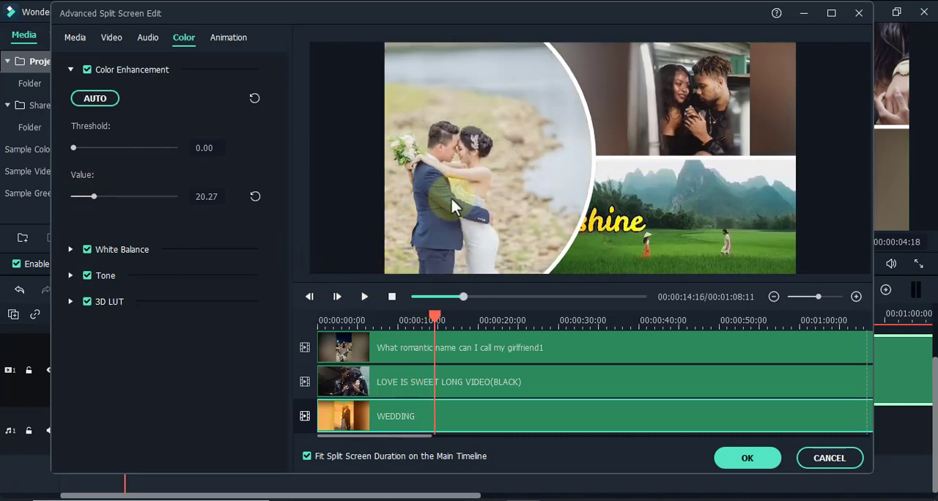
{"action": "left_click", "coordinate": [507, 141]}
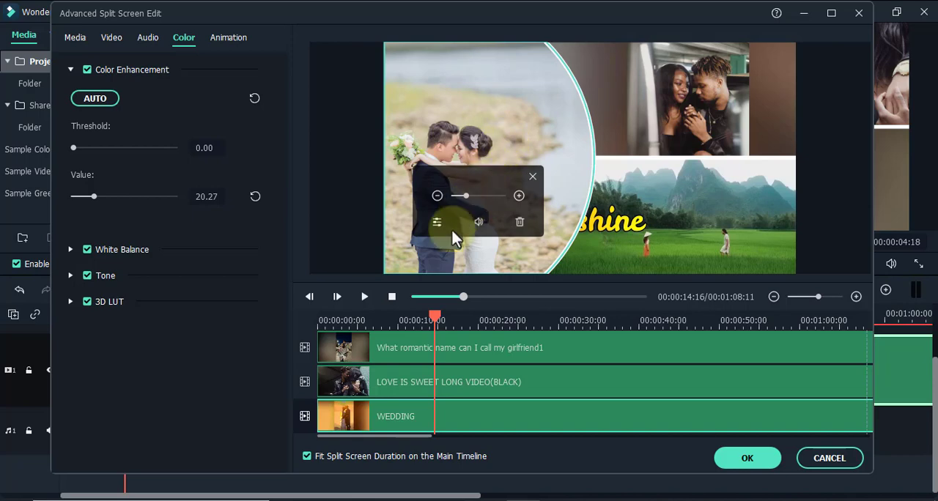
Apply the Pause preset animation to the beginning of the LOVE IS SWEET clip.
{"action": "left_click", "coordinate": [361, 379]}
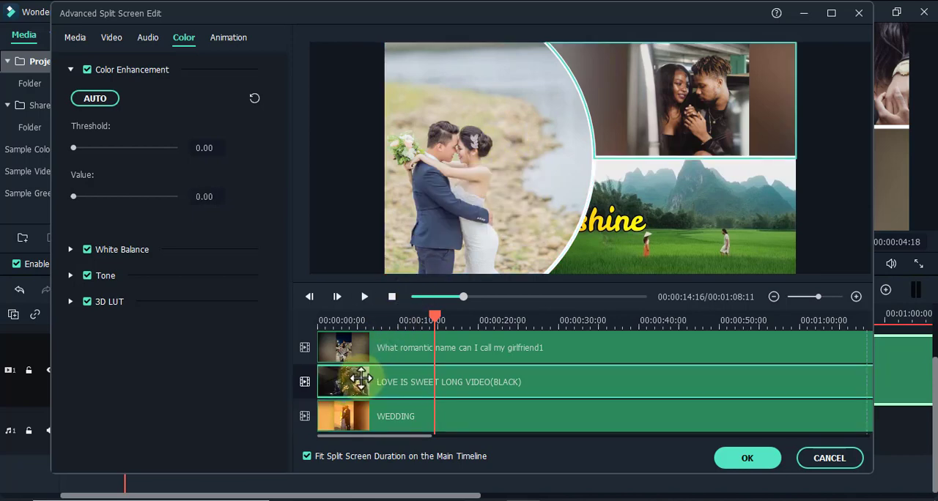
{"action": "left_click", "coordinate": [234, 42]}
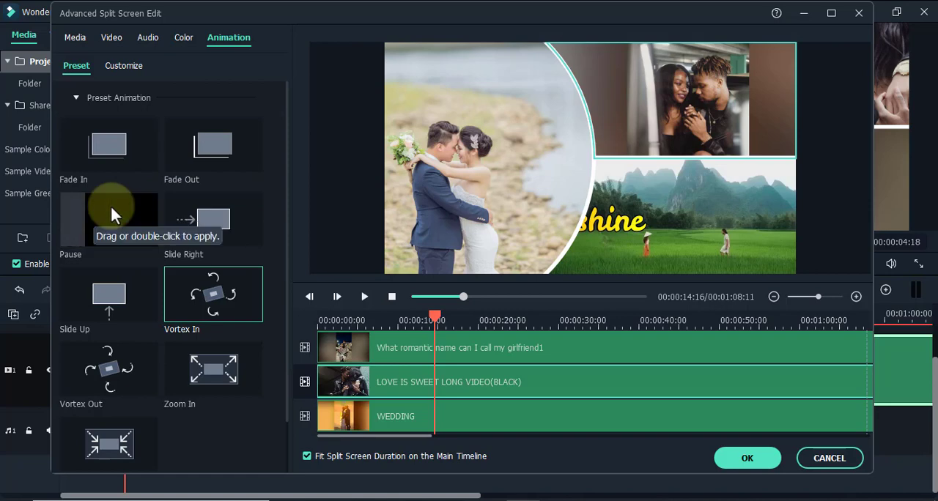
{"action": "left_click_drag", "start_coordinate": [109, 215], "coordinate": [313, 357]}
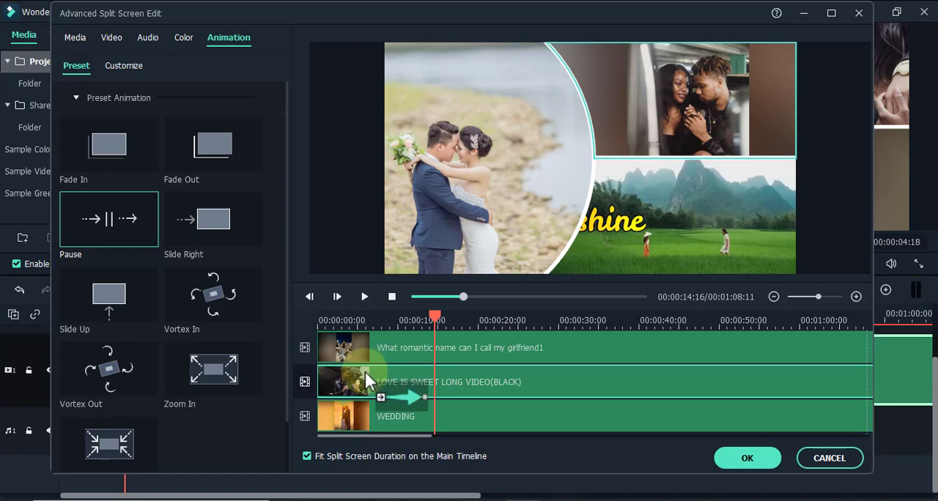
{"action": "left_click_drag", "start_coordinate": [364, 392], "coordinate": [440, 389]}
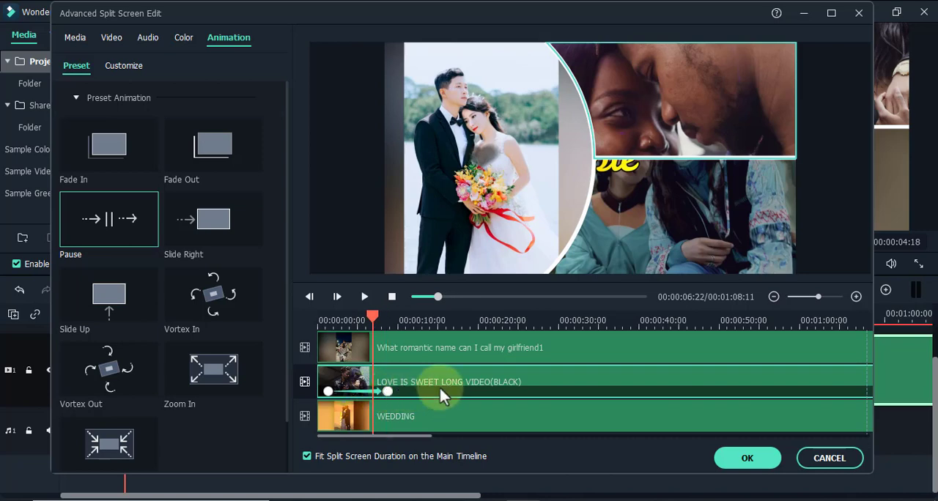
Play back the LOVE IS SWEET animation from near the start, pause it, and select the What romantic name clip.
{"action": "left_click_drag", "start_coordinate": [374, 320], "coordinate": [325, 320]}
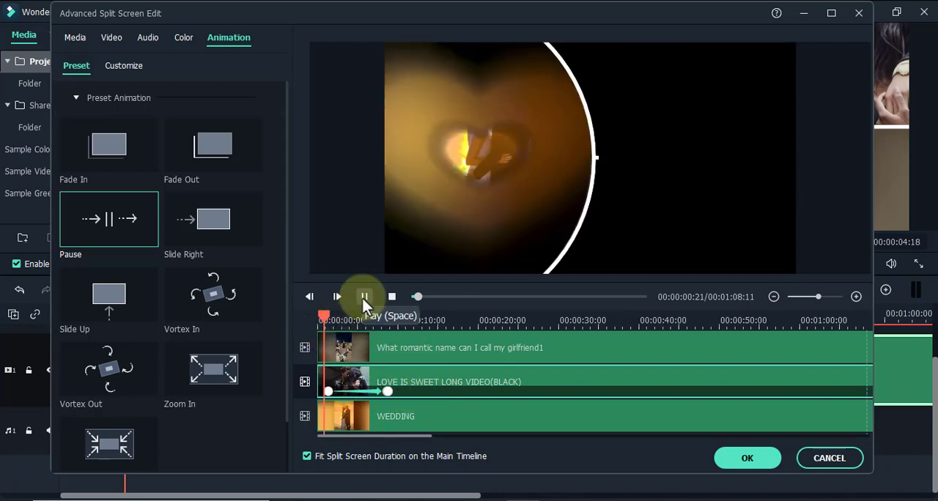
{"action": "left_click", "coordinate": [364, 297]}
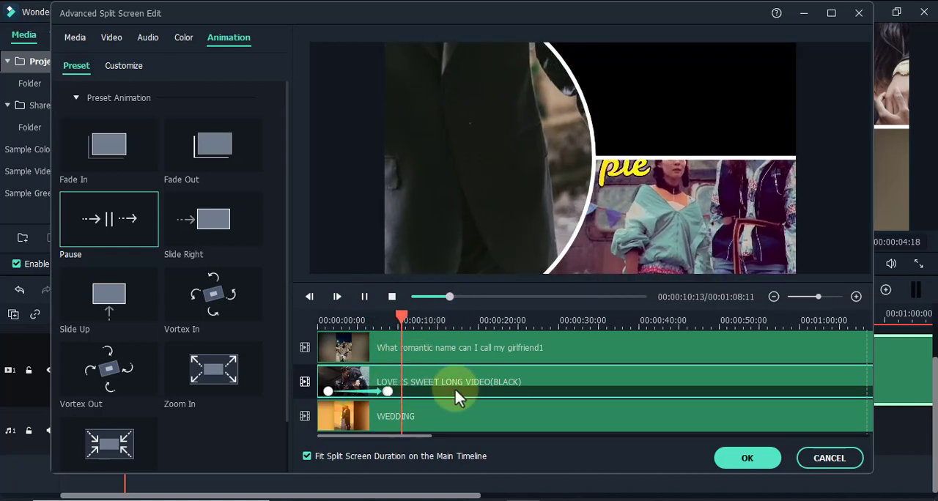
{"action": "key", "text": "space"}
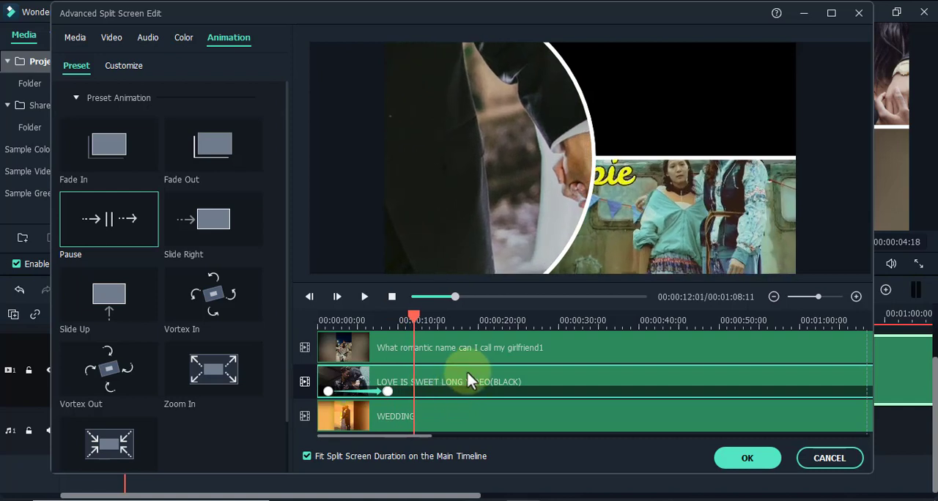
{"action": "left_click", "coordinate": [487, 344]}
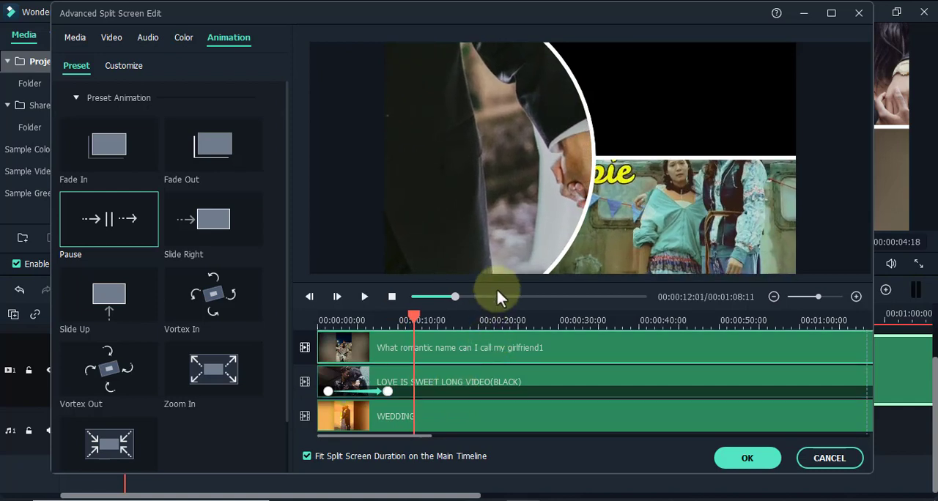